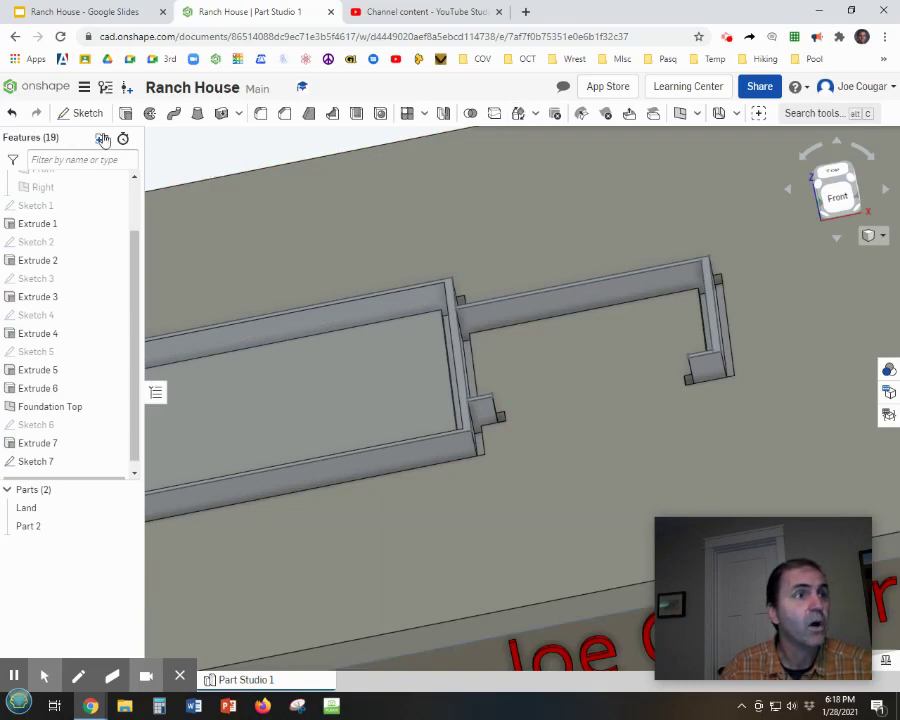
Step: Extrude both garage wall-top regions of Sketch 7 as a blind 12 in removal from Part 2 to lower the garage foundation walls
click(125, 114)
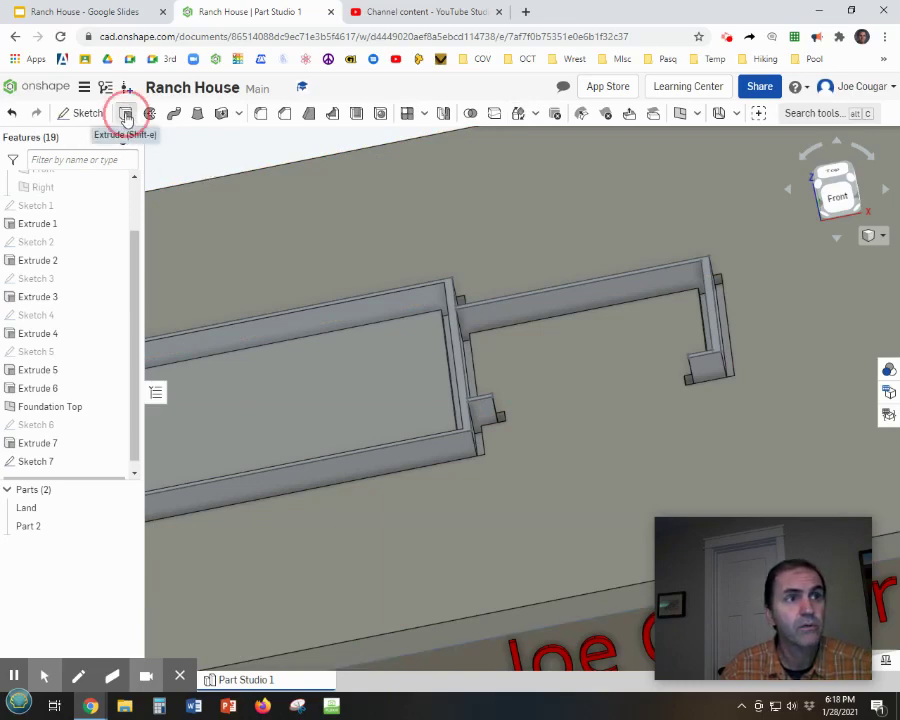
scroll(536, 298, up, 4)
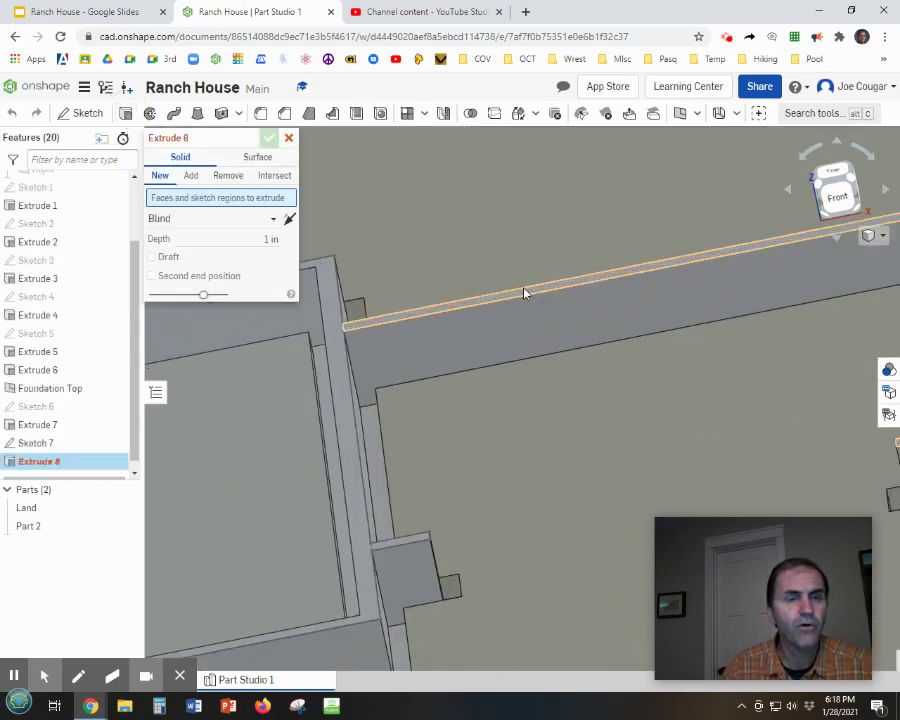
scroll(525, 294, down, 3)
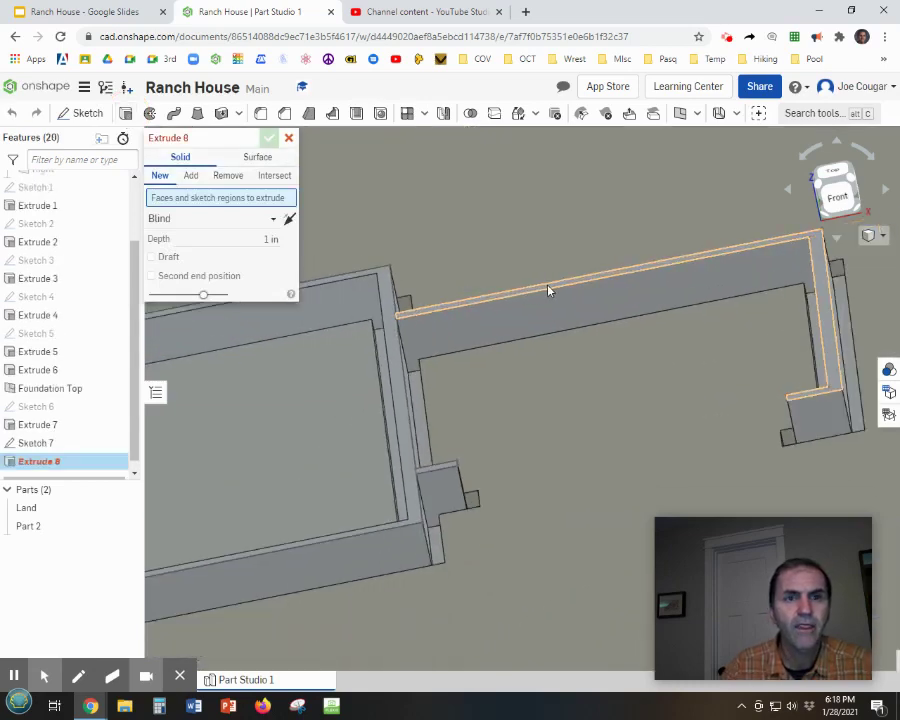
click(833, 368)
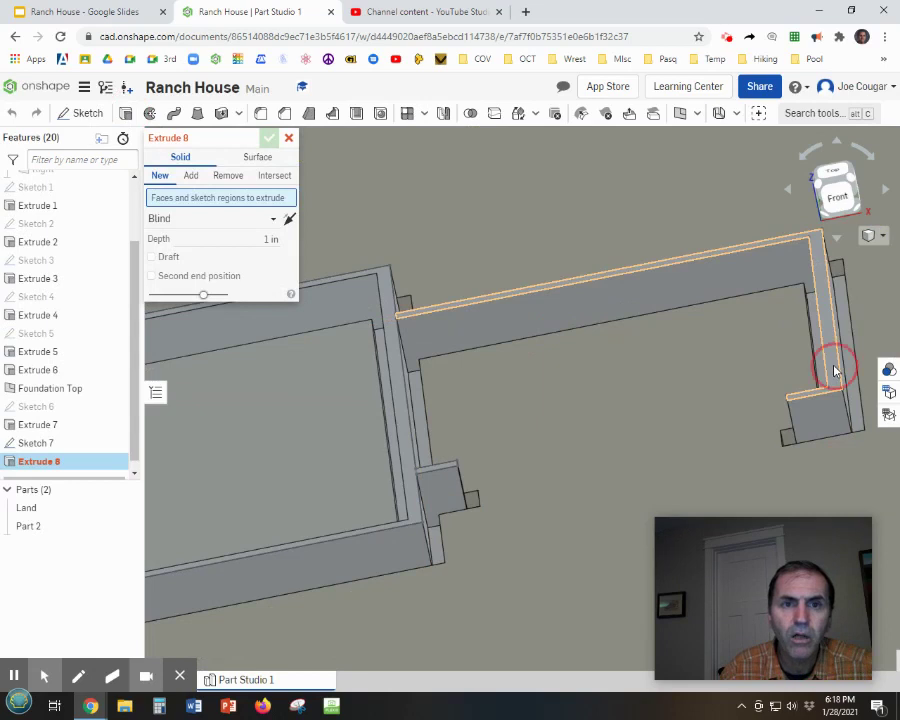
click(446, 470)
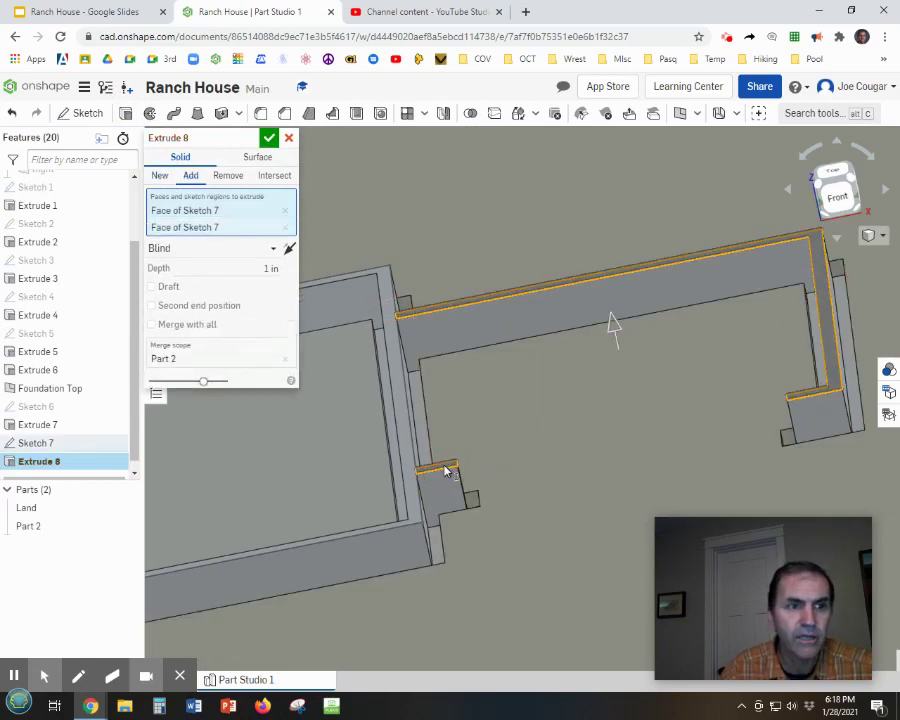
click(228, 176)
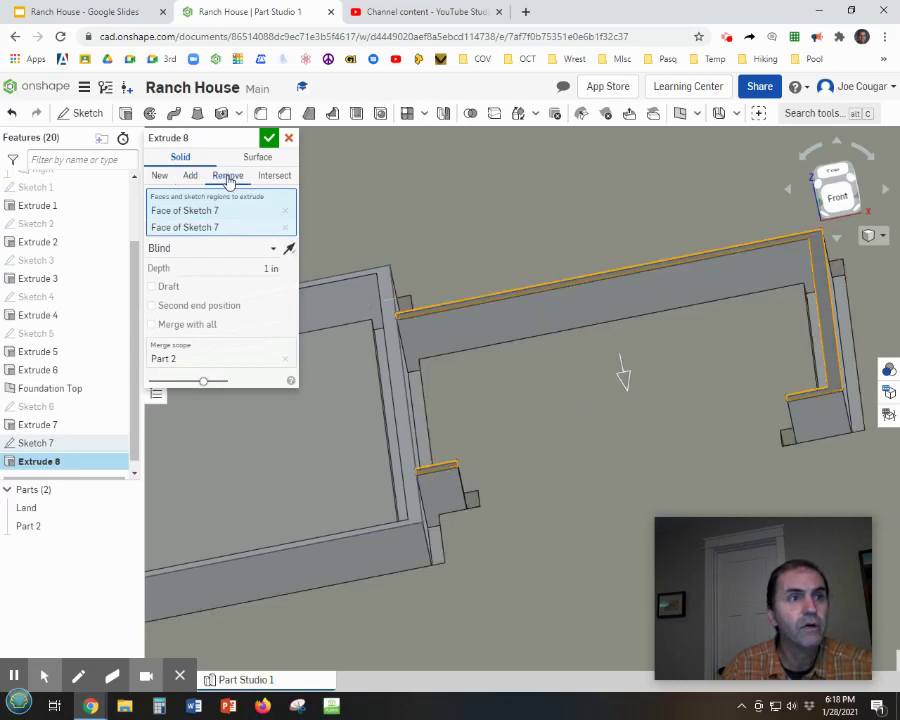
click(263, 266)
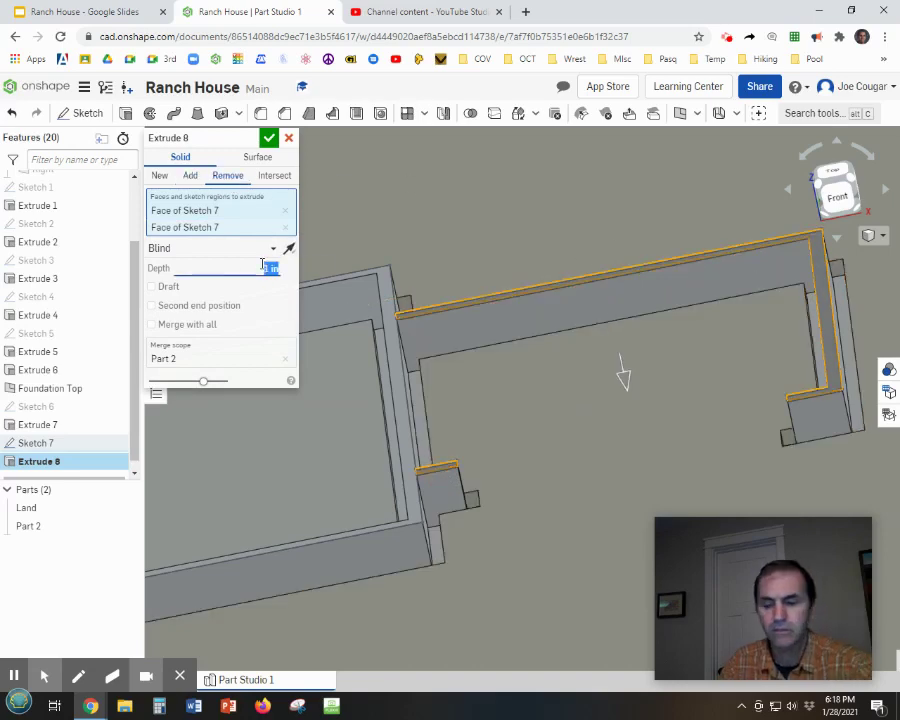
text(12)
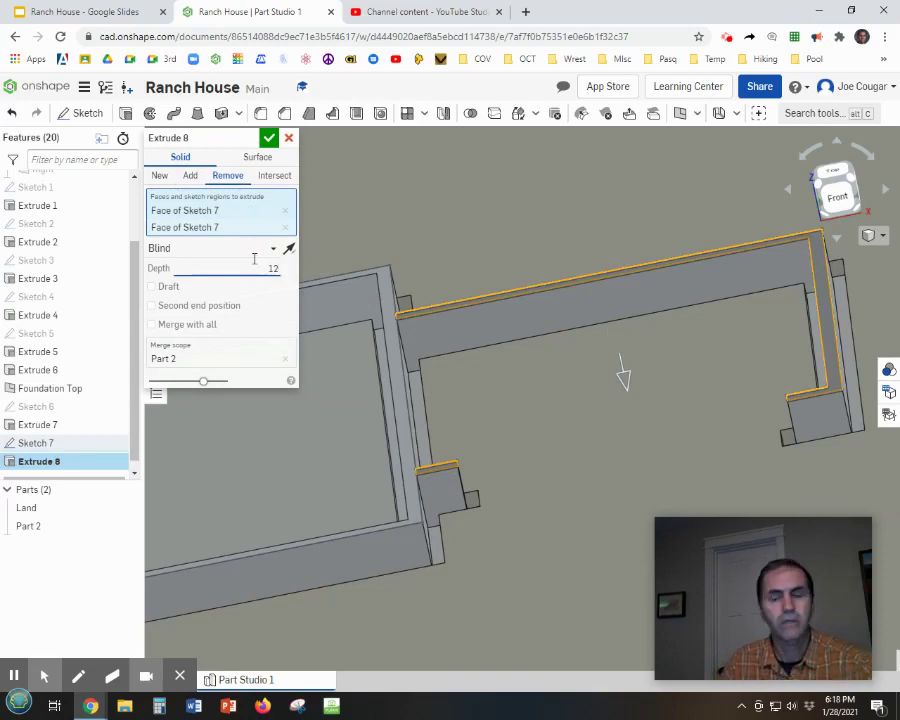
key(Return)
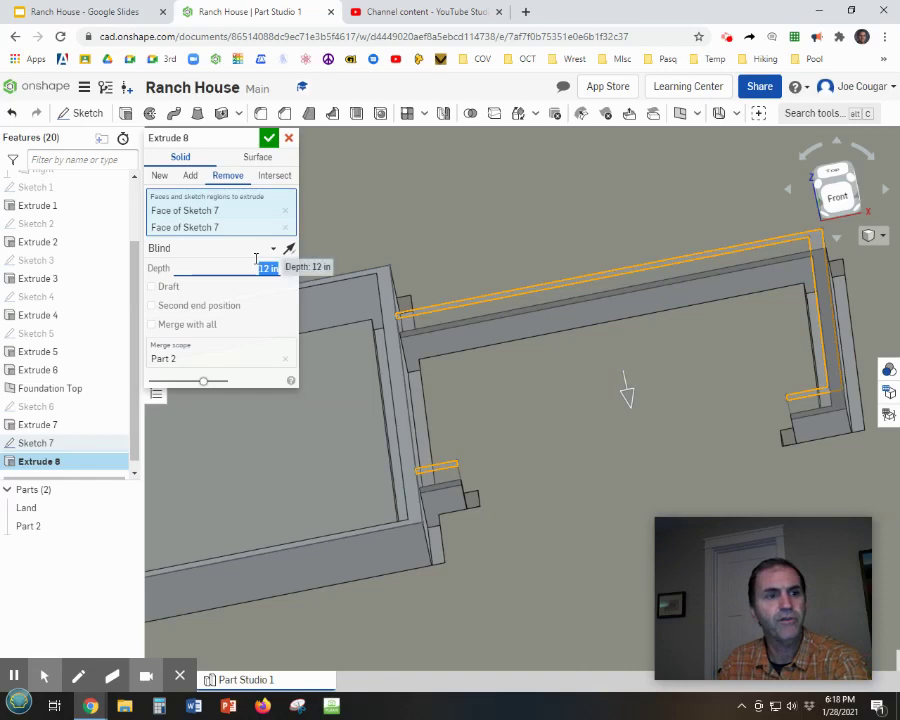
scroll(552, 420, up, 5)
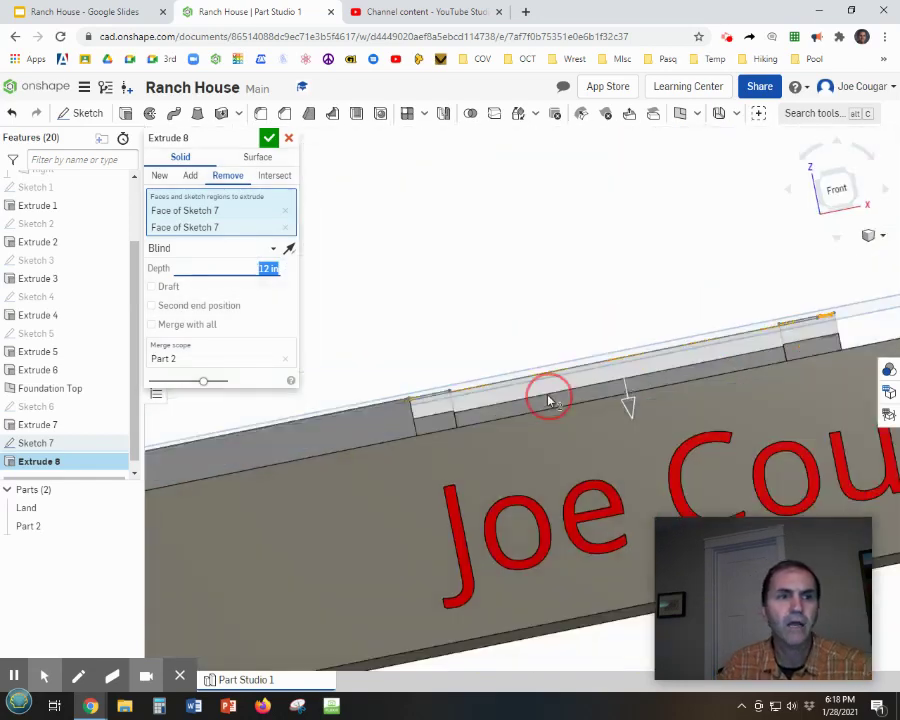
scroll(546, 403, down, 3)
scroll(540, 406, up, 3)
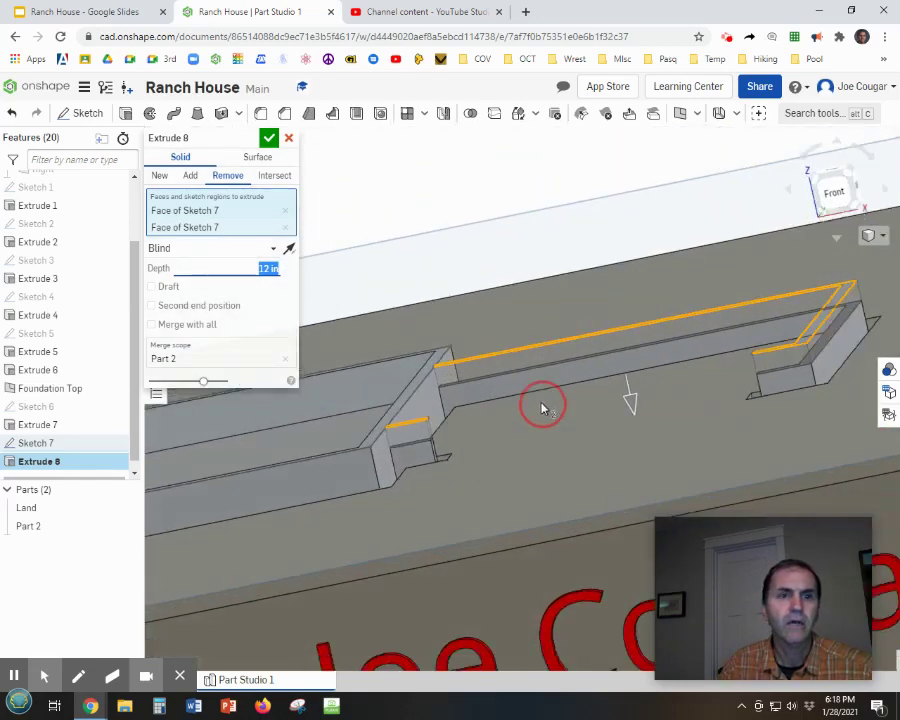
scroll(541, 404, down, 1)
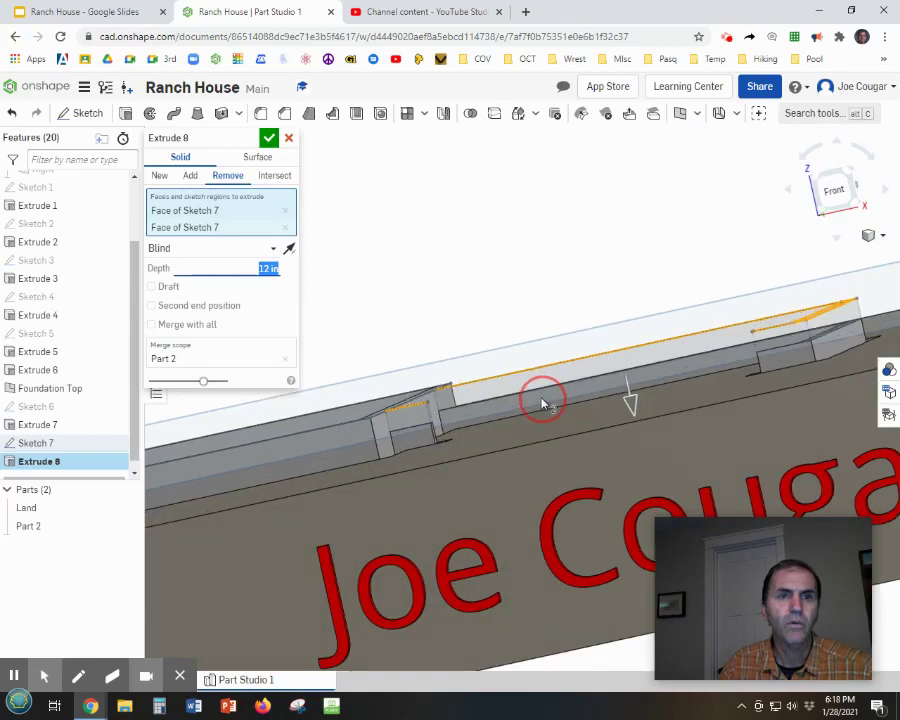
key(Up)
key(Up)
key(Up)
key(Up)
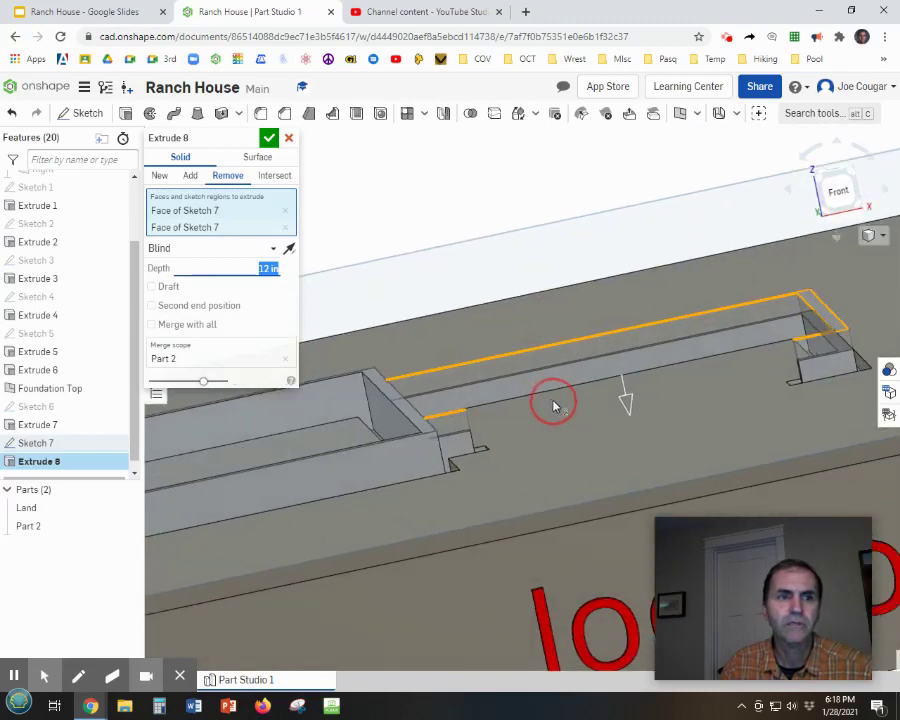
click(268, 139)
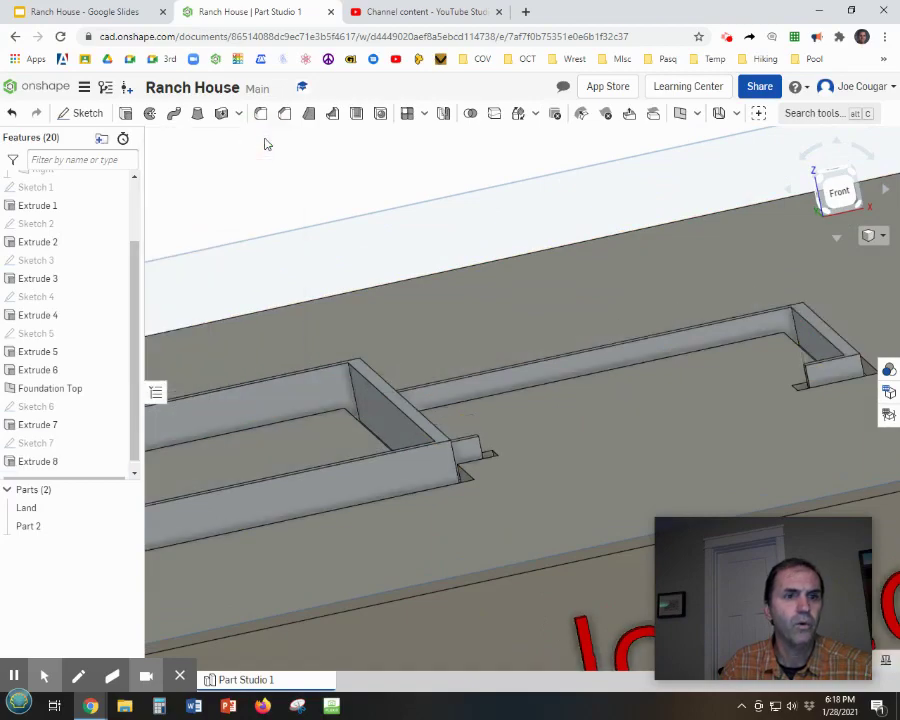
Step: Rename the foundation wall body, Part 2, as Foundation
right_drag(543, 408, 458, 518)
key(f)
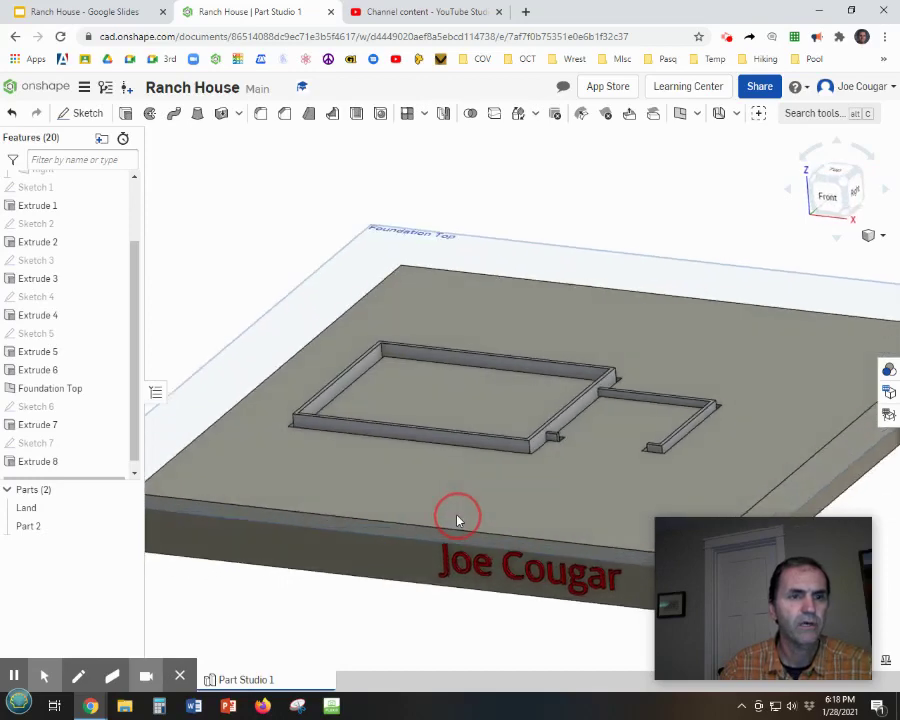
middle_drag(627, 496, 522, 426)
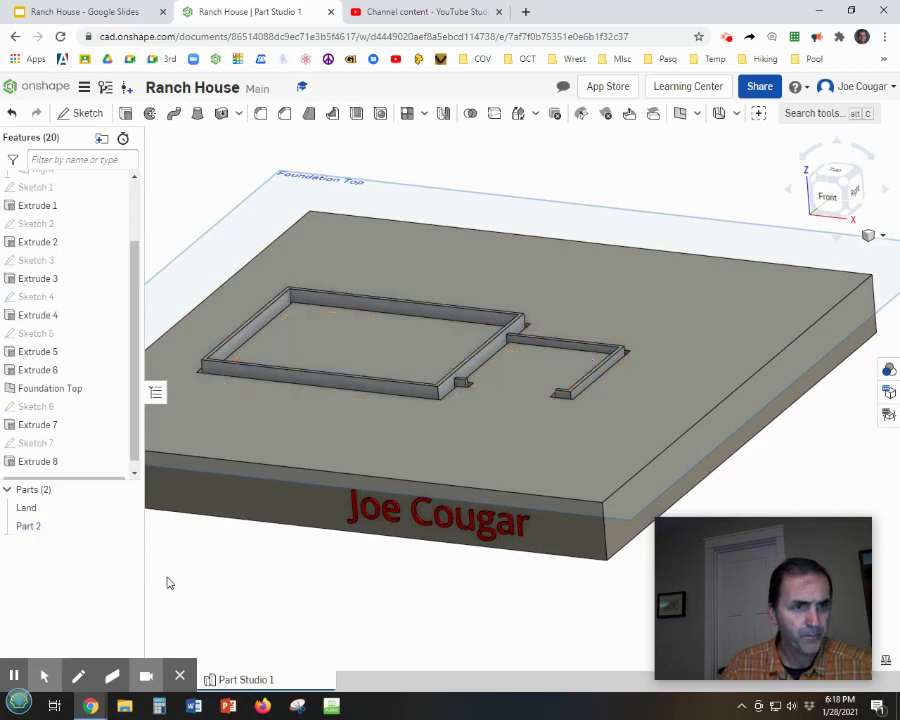
right_click(39, 530)
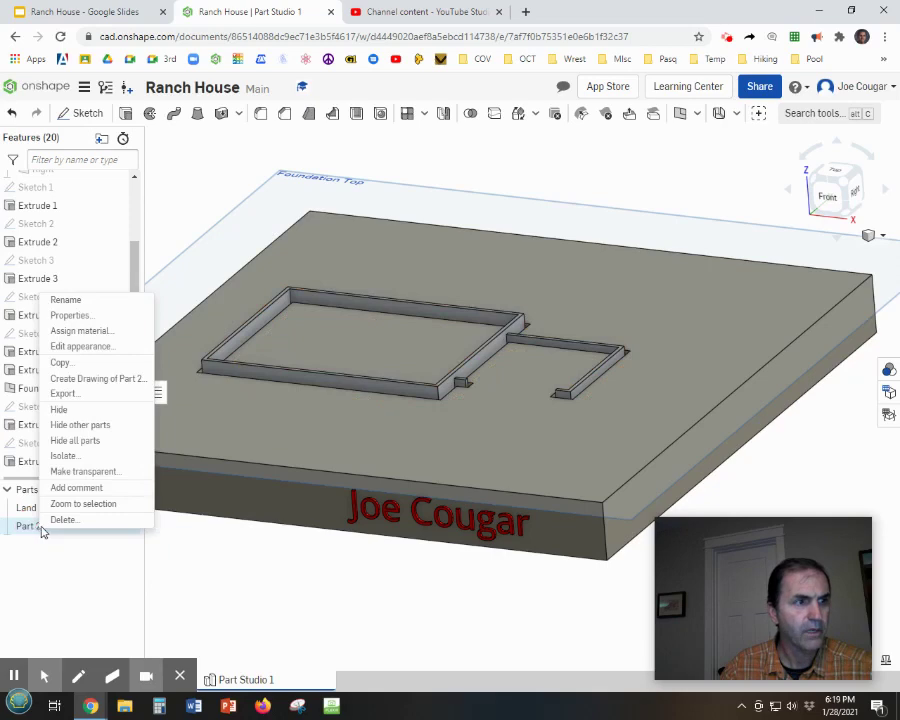
click(66, 301)
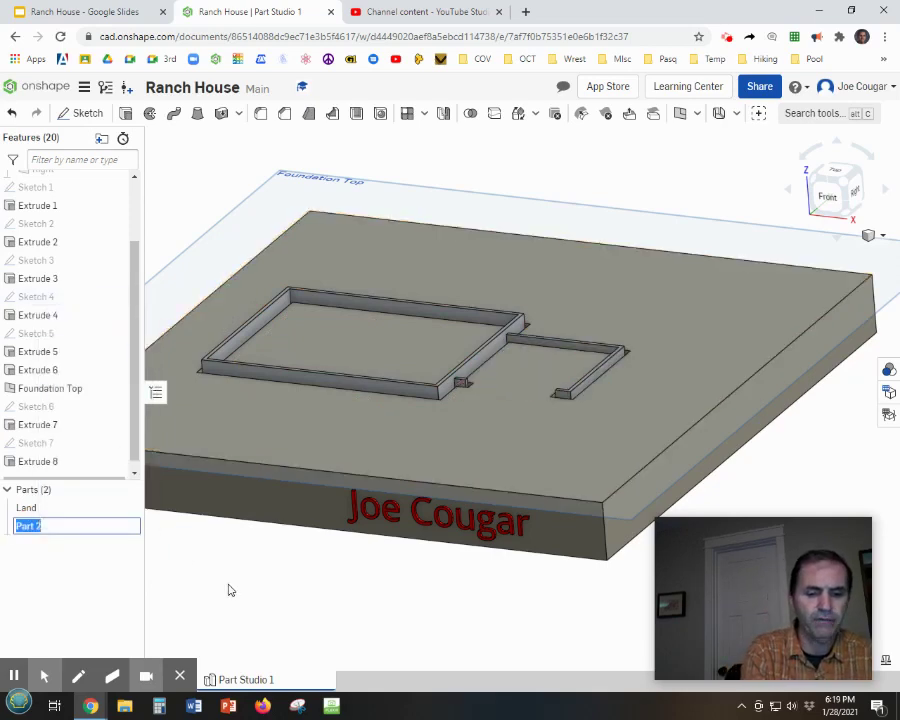
text(Foundatio)
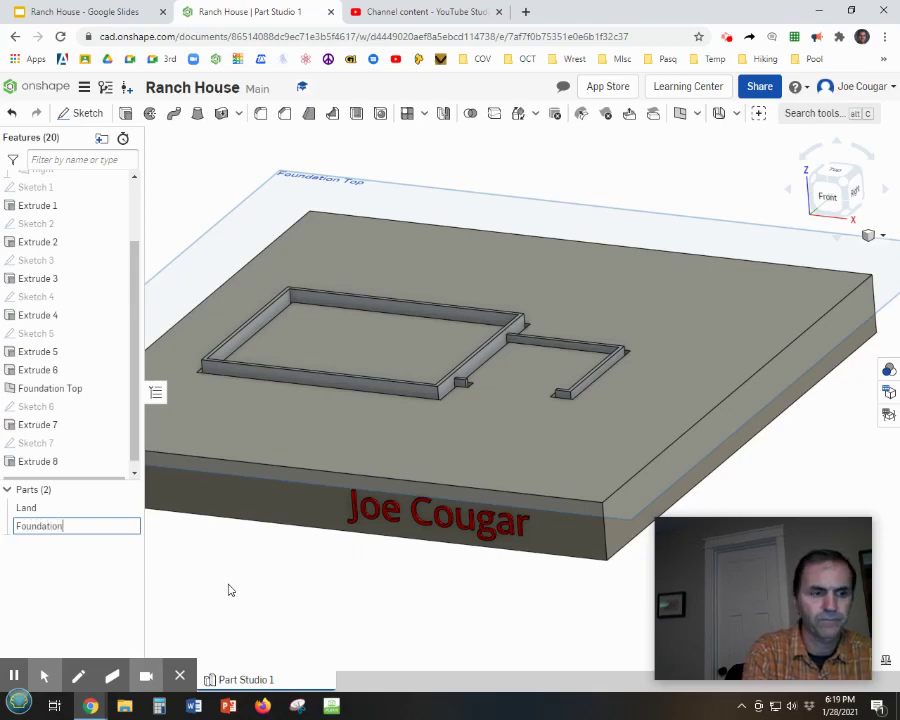
text(n)
key(Return)
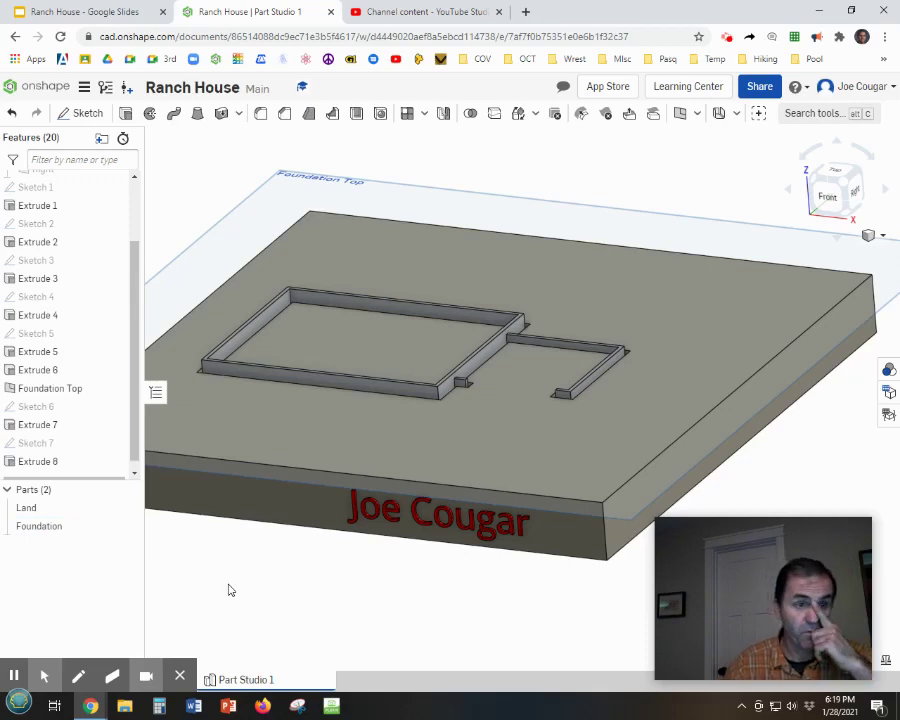
Step: Assign the Concrete material from the Onshape Material Library to the Foundation part
right_click(40, 528)
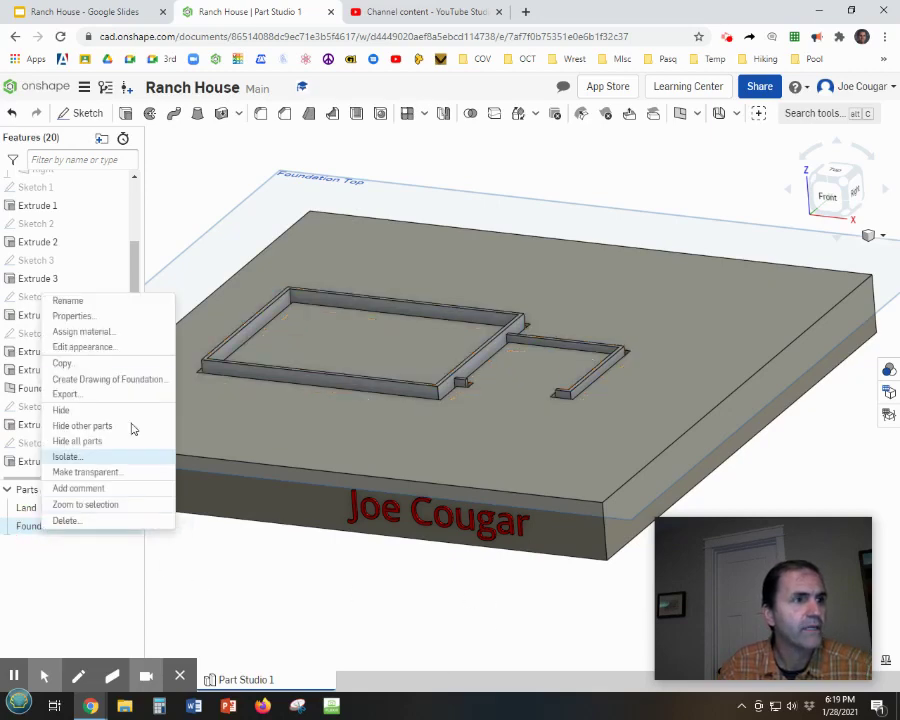
click(89, 332)
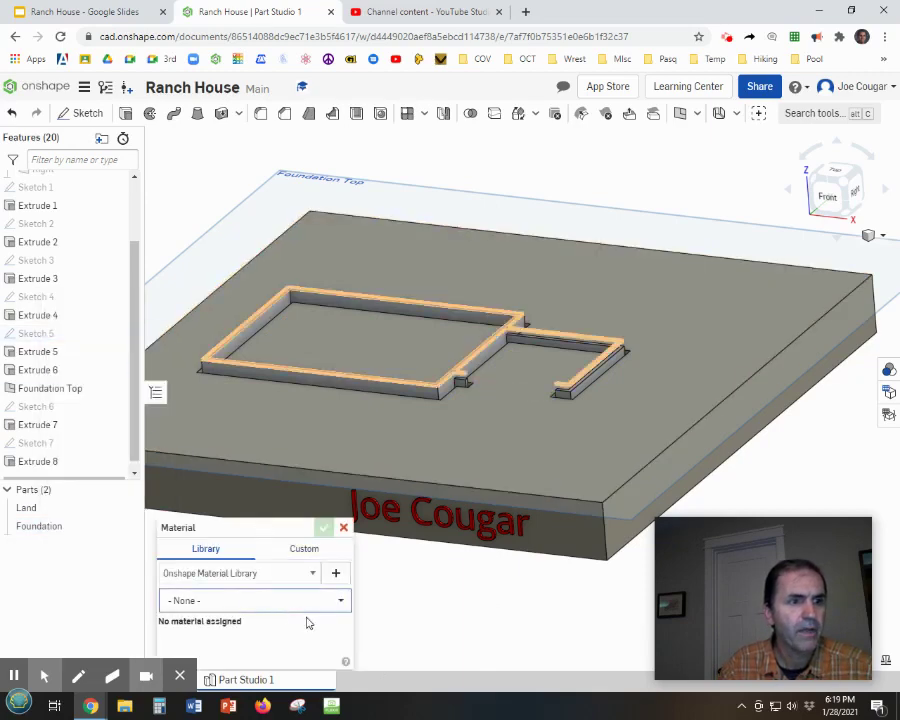
drag(249, 534, 275, 432)
click(365, 505)
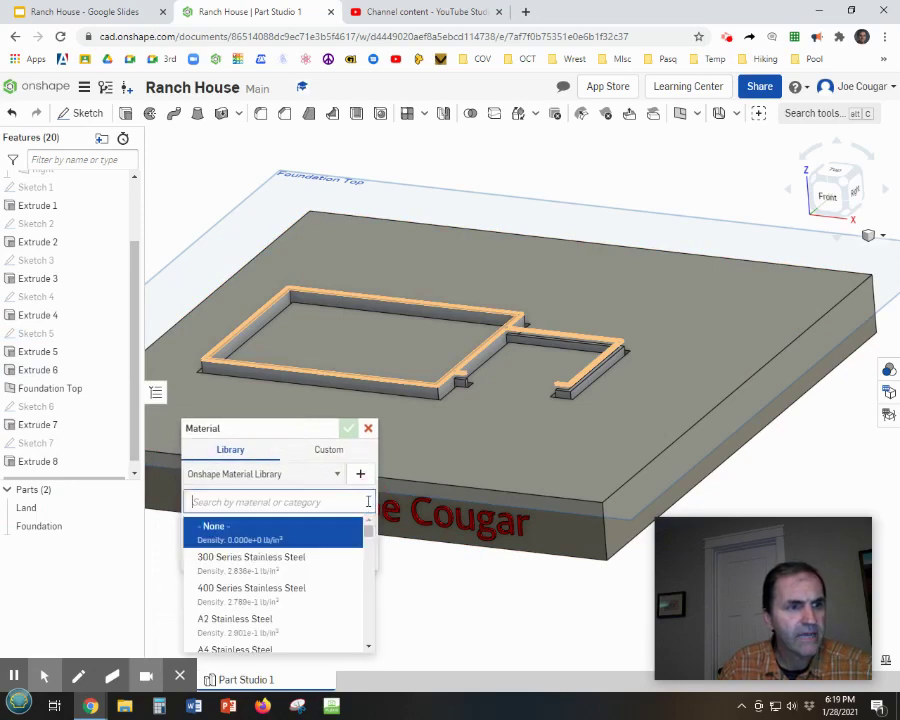
drag(367, 532, 368, 566)
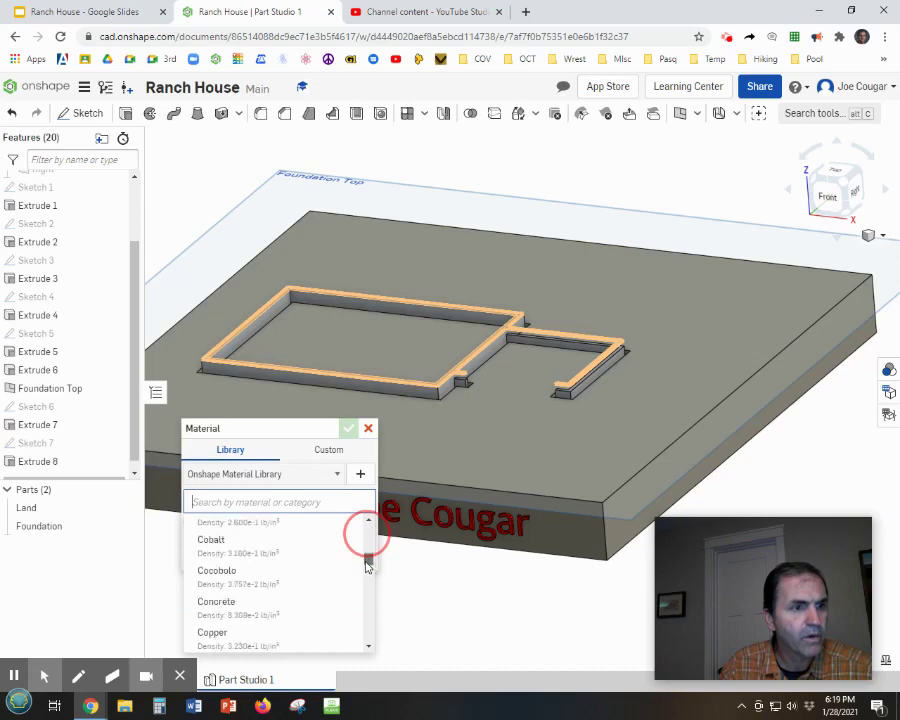
click(217, 603)
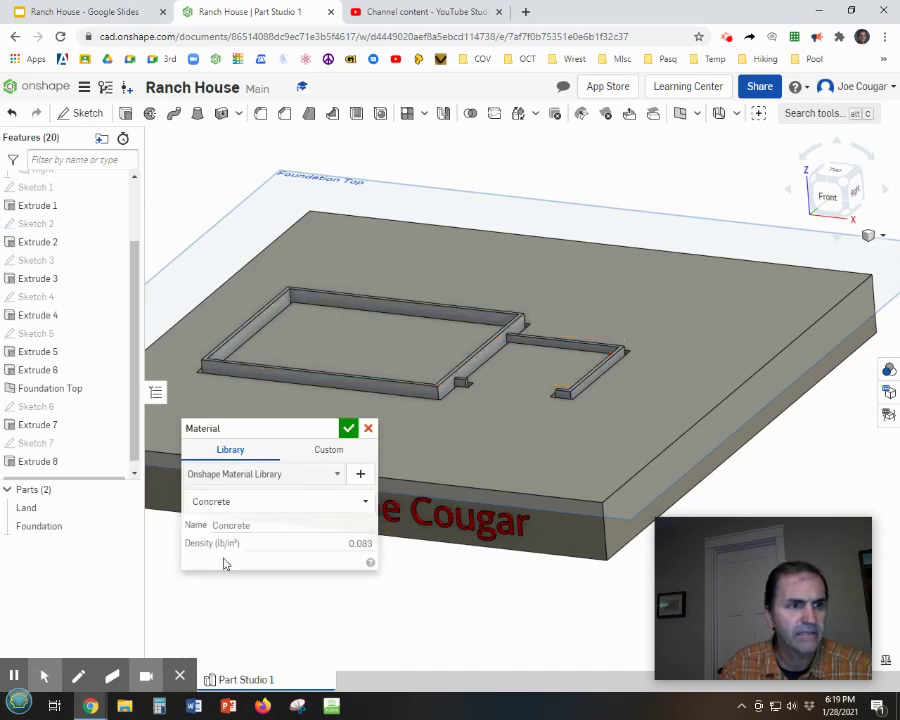
click(348, 430)
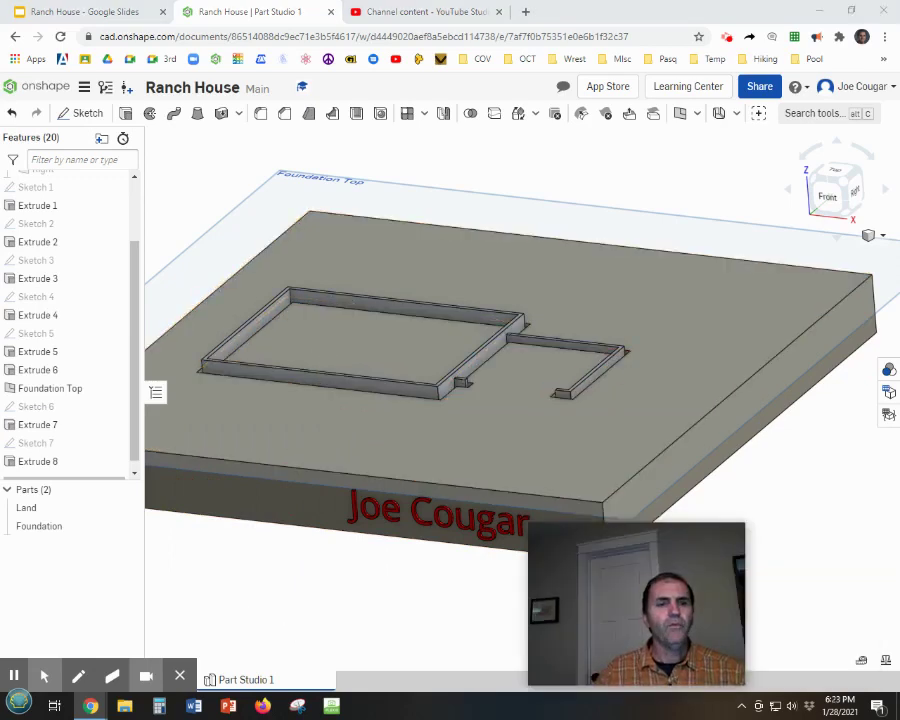
Step: Hide the Foundation Top plane
scroll(466, 374, up, 5)
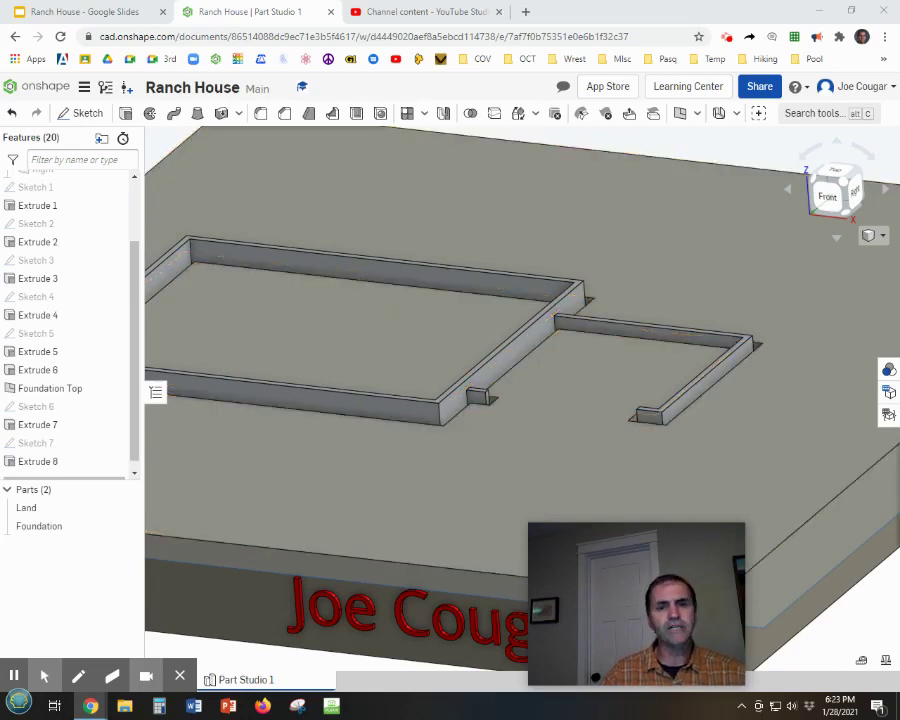
scroll(816, 623, down, 3)
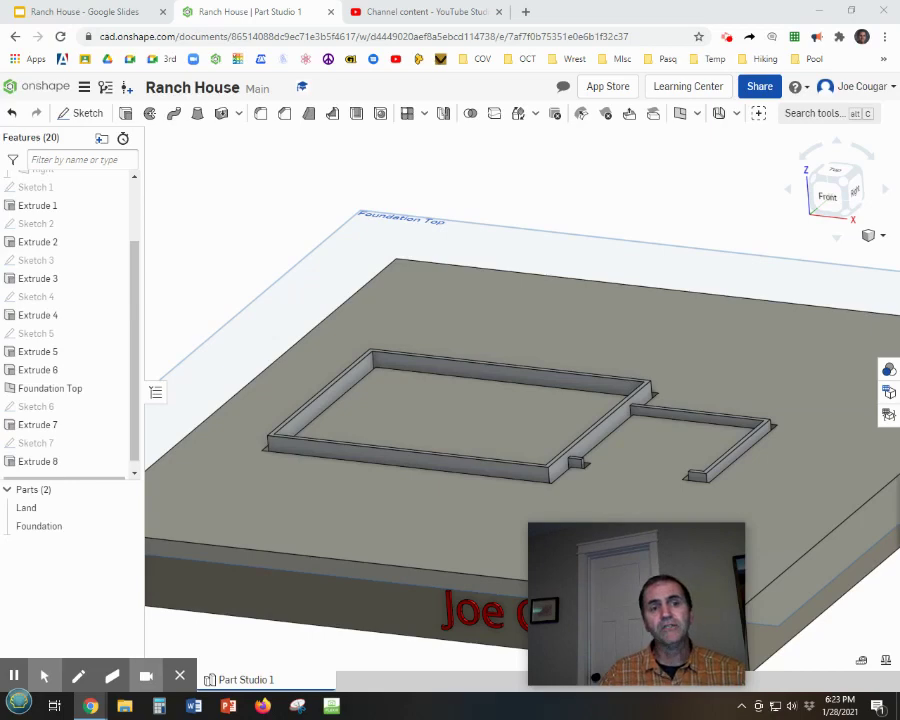
right_drag(841, 505, 770, 505)
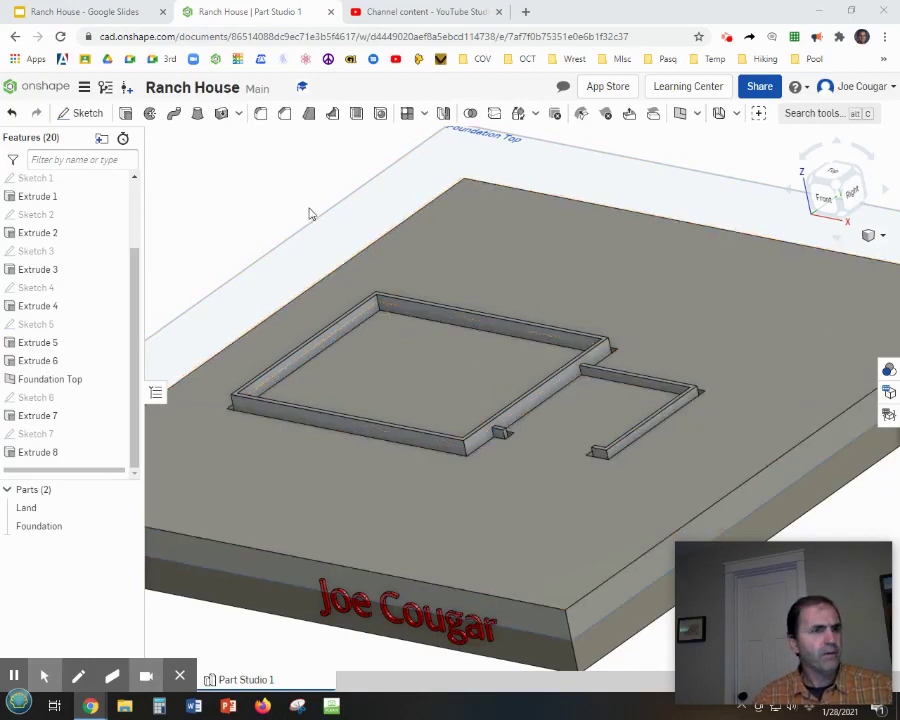
click(115, 381)
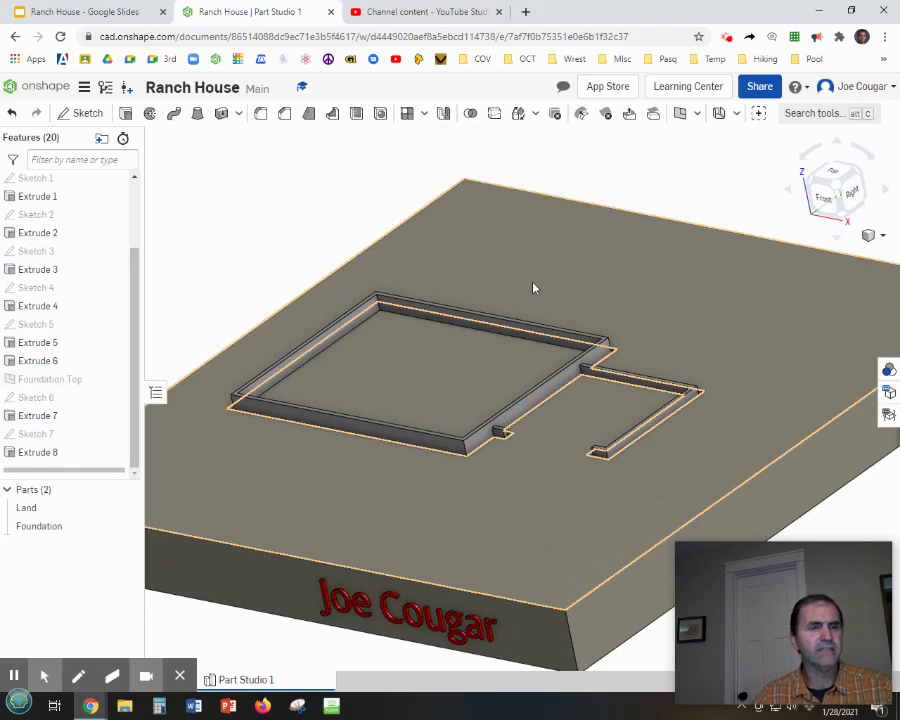
Step: Start a sketch on the land face inside the house foundation and view it straight on
mouse_move(555, 285)
right_down()
mouse_move(573, 285)
mouse_move(543, 293)
right_up()
click(81, 113)
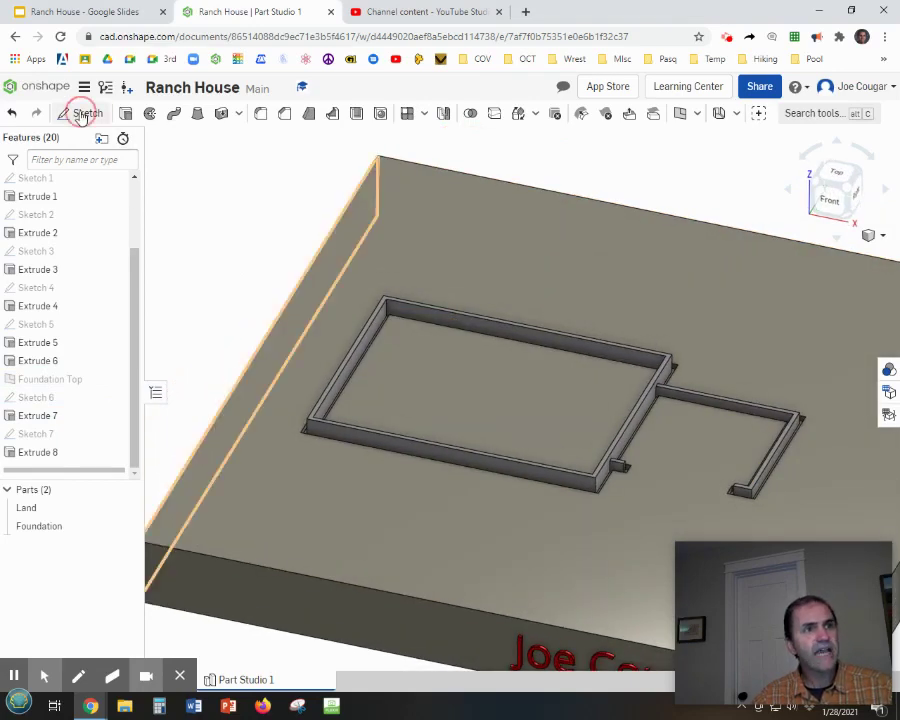
click(456, 390)
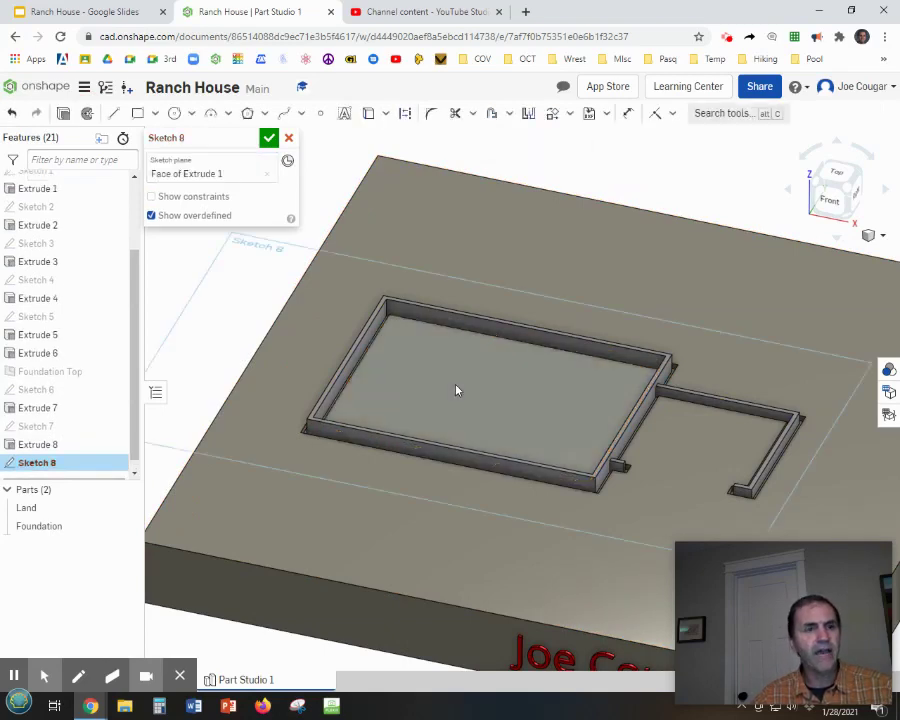
key(n)
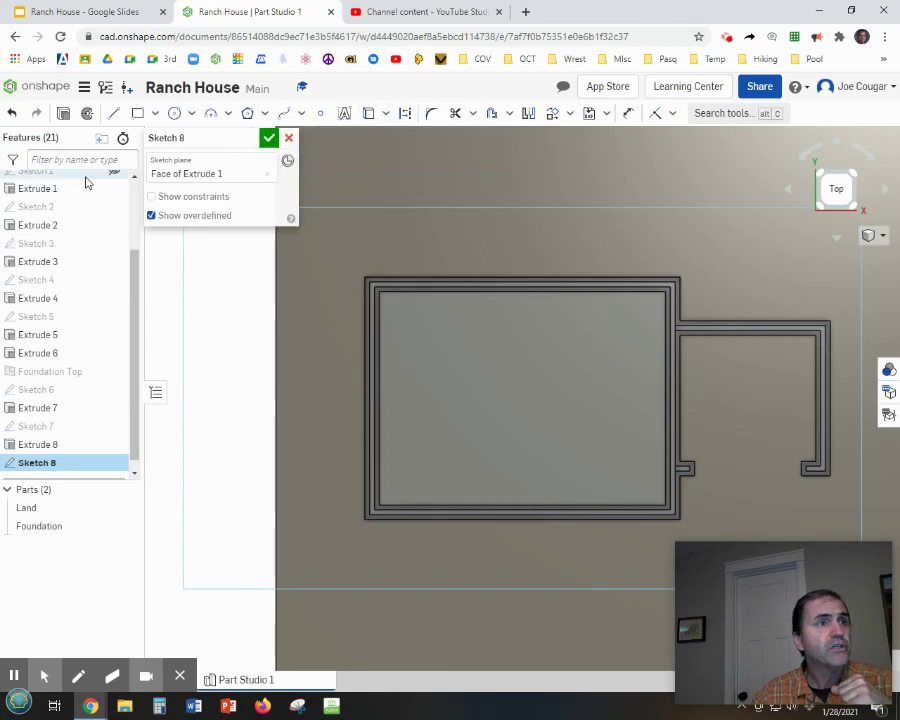
Step: Sketch a long, narrow horizontal corner rectangle about 15 in wide across the middle of the house foundation floor
click(138, 116)
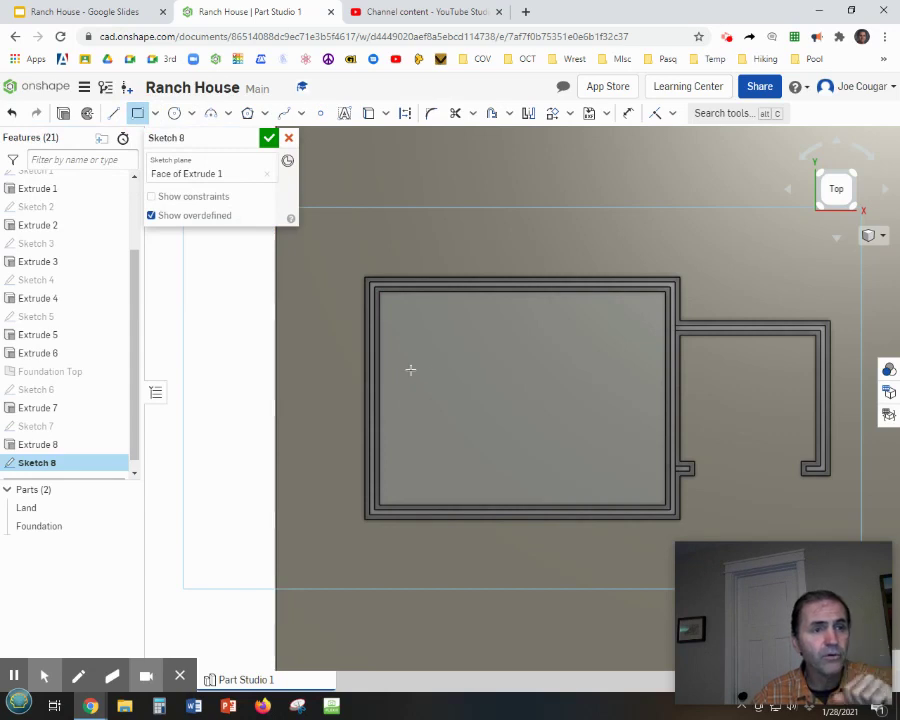
click(137, 113)
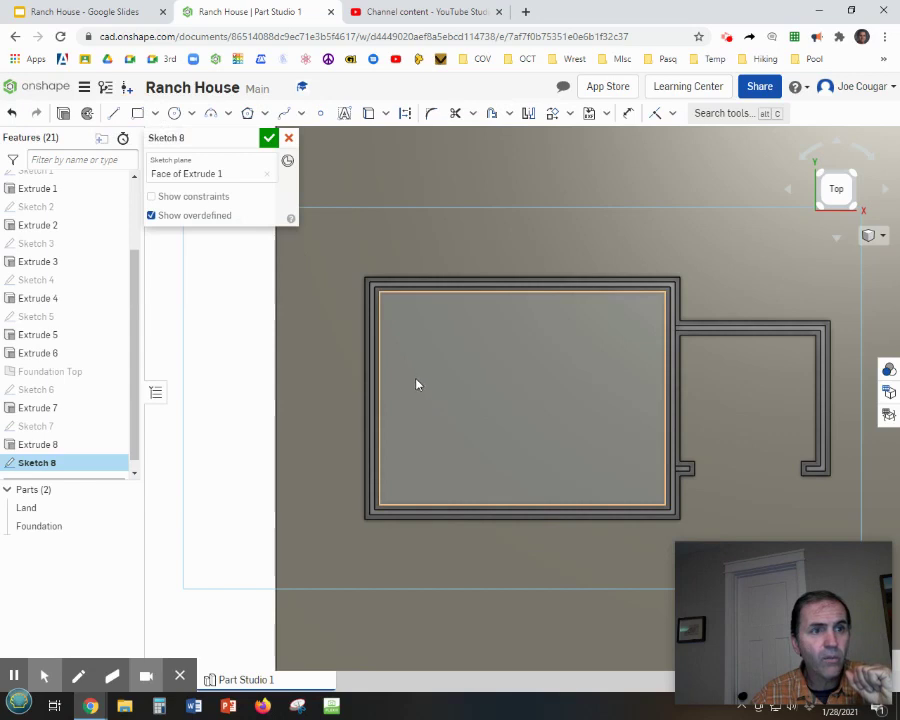
click(137, 113)
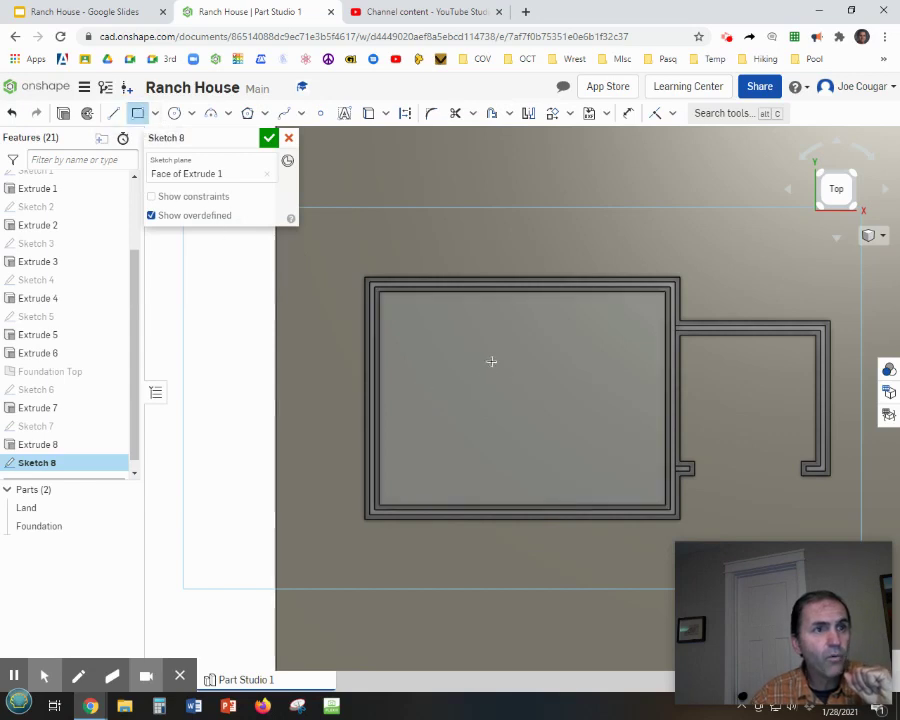
click(418, 380)
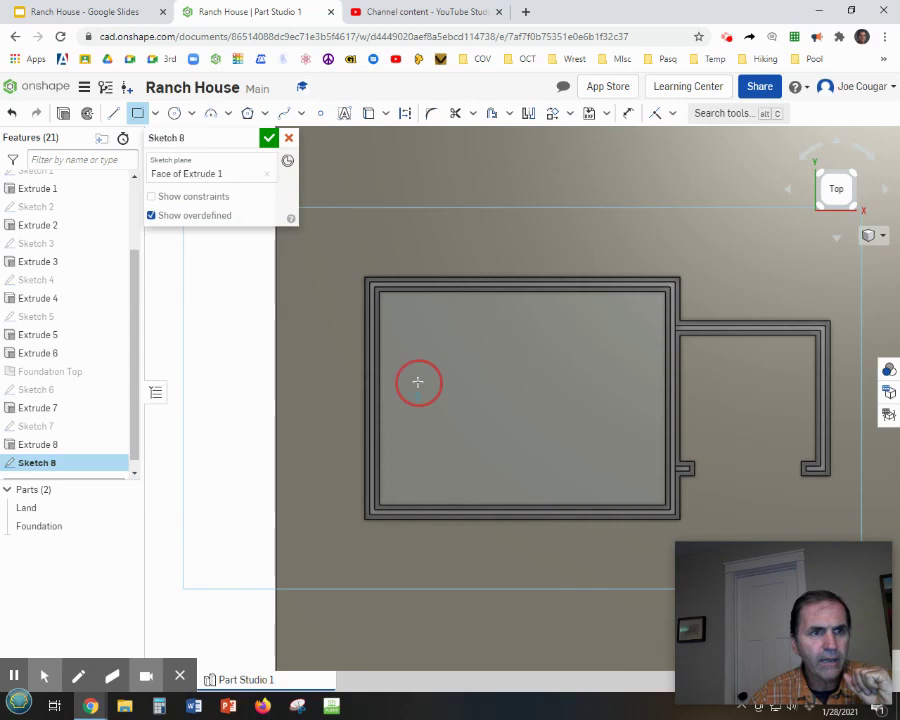
click(634, 389)
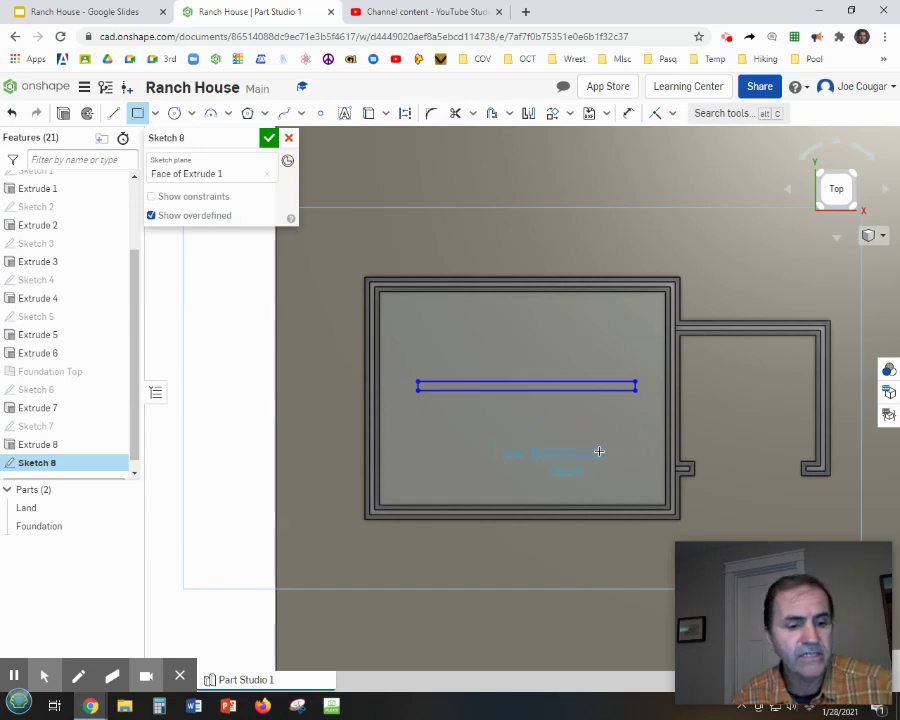
key(Escape)
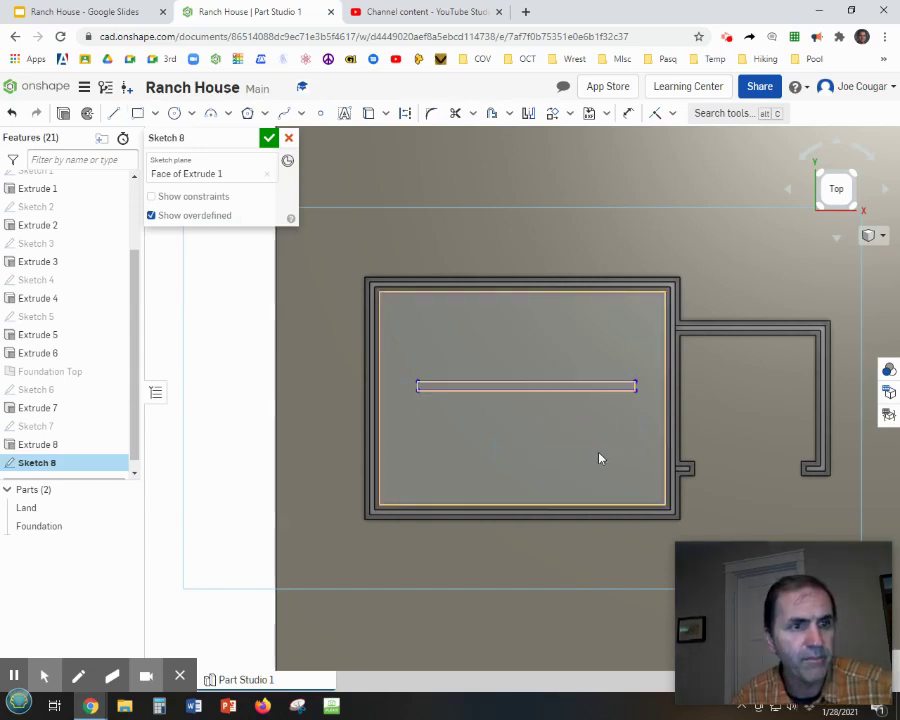
Step: Dimension the distance between the rectangle's two long edges as 24 in
scroll(516, 412, up, 3)
click(478, 378)
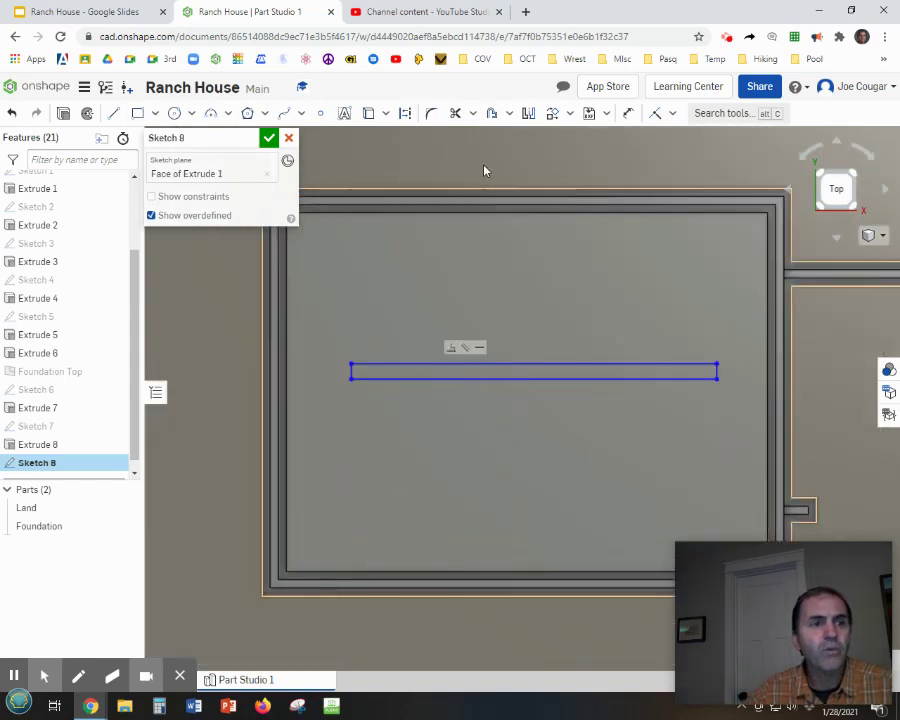
click(537, 376)
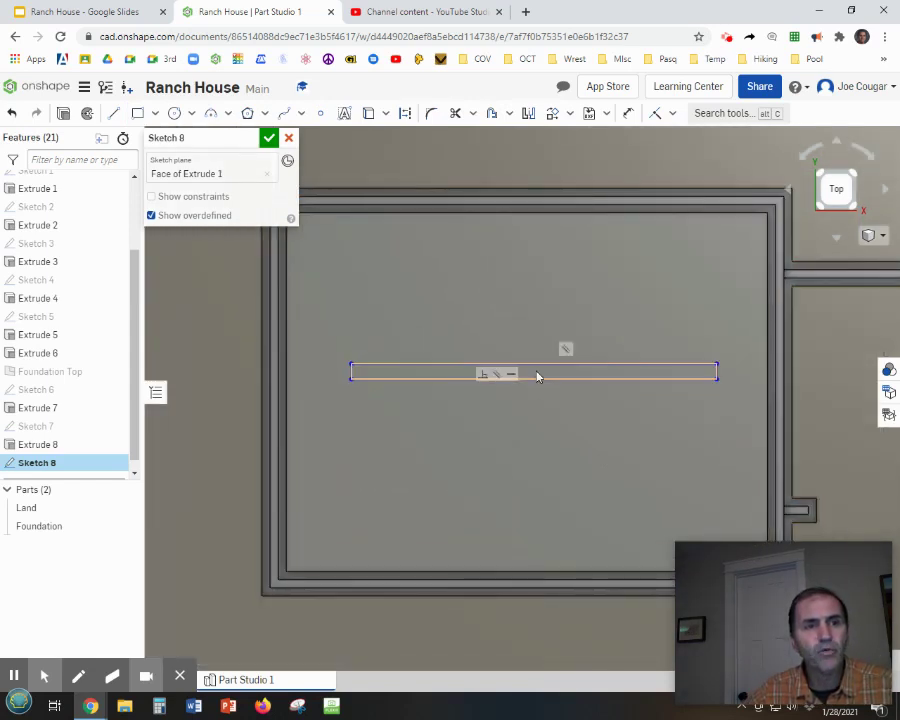
key(Escape)
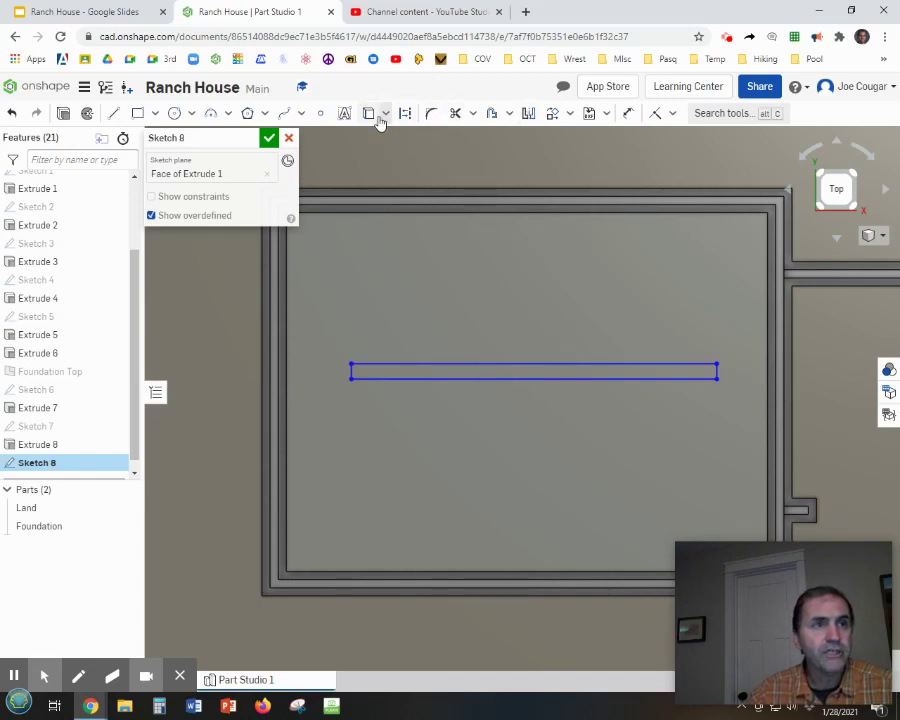
click(629, 115)
click(527, 363)
click(531, 378)
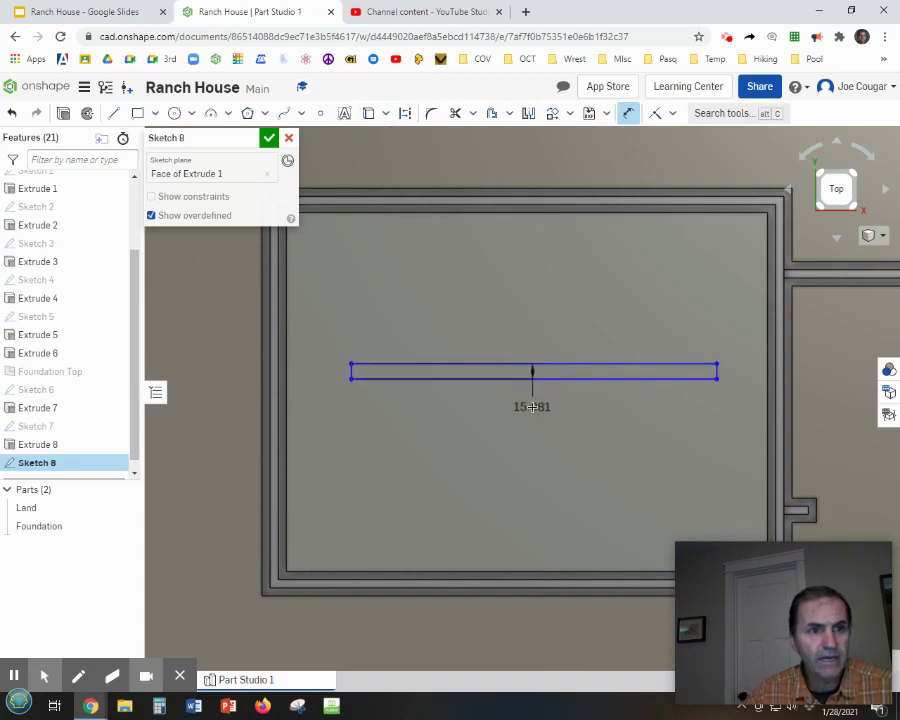
click(532, 407)
key(BackSpace)
text(24)
key(Return)
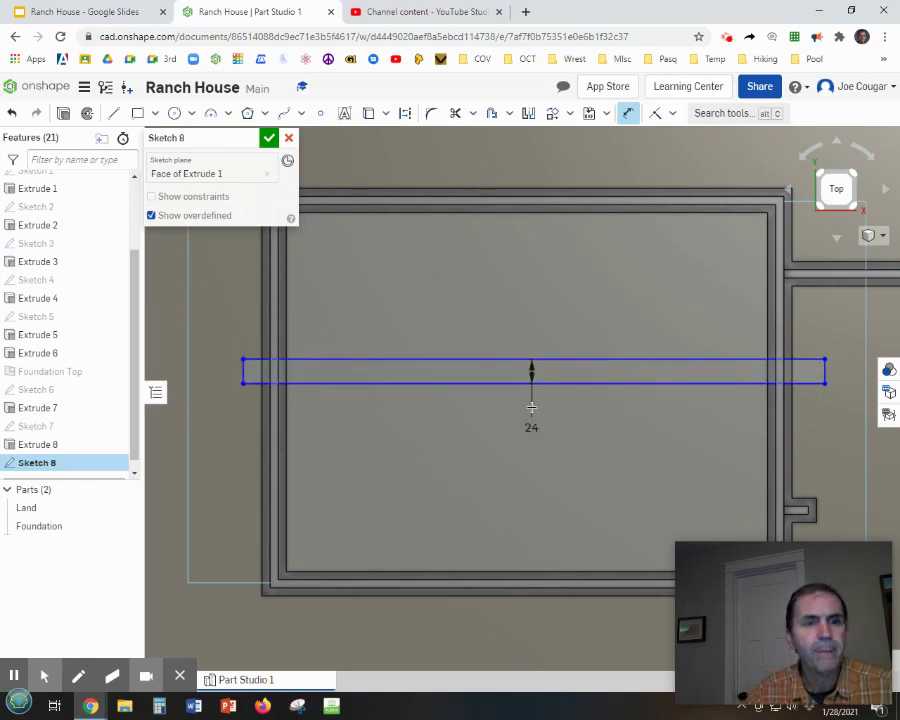
key(Escape)
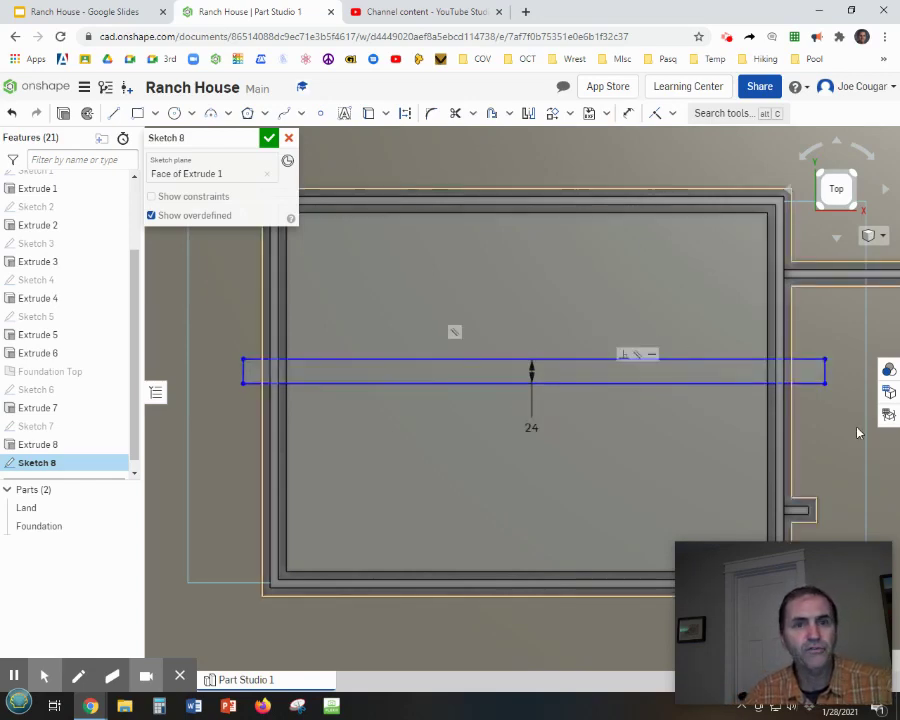
Step: Pull both short ends of the rectangle inward so it lies inside the house foundation walls, and clear the face selection
click(825, 385)
drag(803, 390, 715, 391)
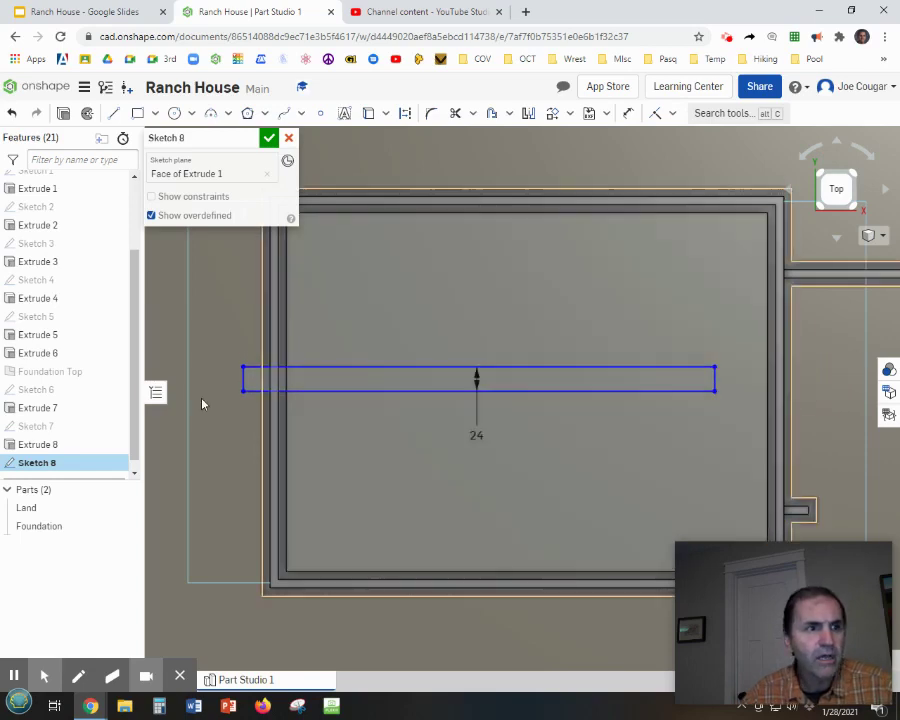
click(244, 381)
drag(250, 384, 363, 397)
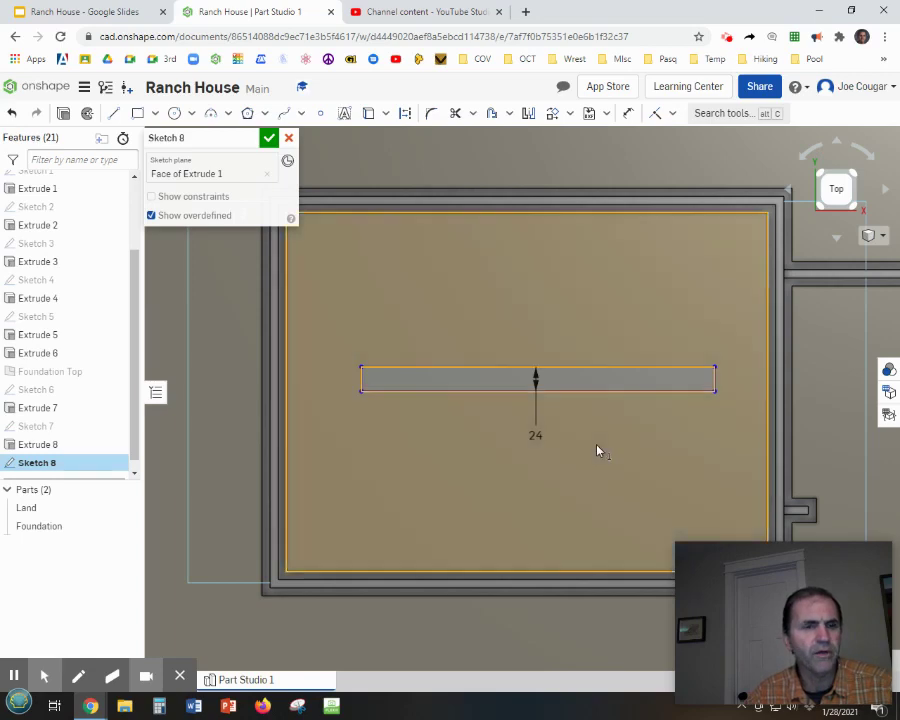
click(460, 668)
scroll(512, 580, down, 2)
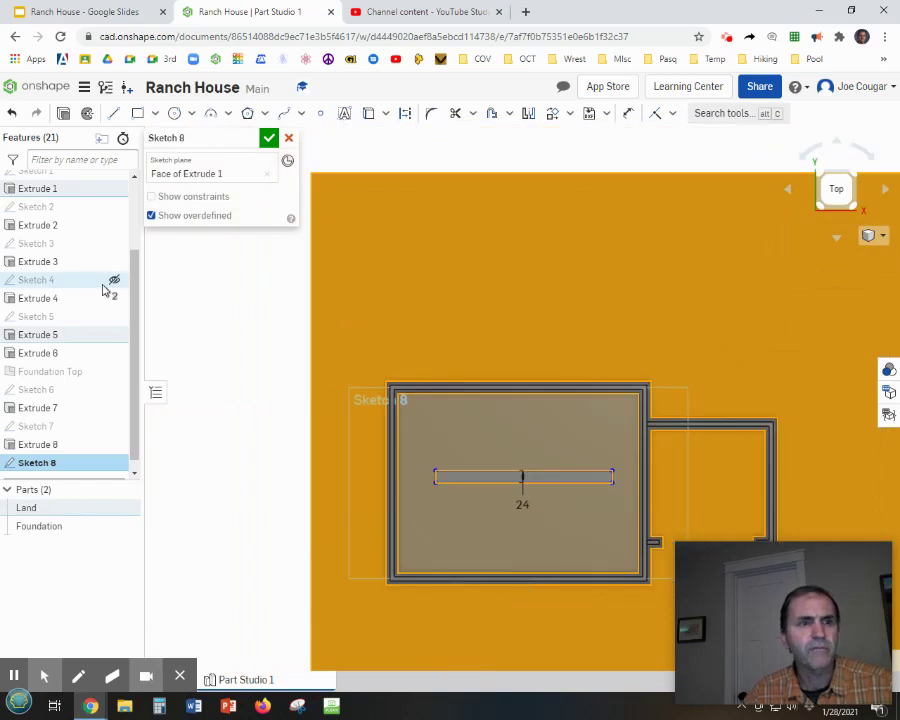
click(196, 322)
Step: Place sketch points at the midpoints of the inner floor edges along the house's two side walls
scroll(466, 490, up, 2)
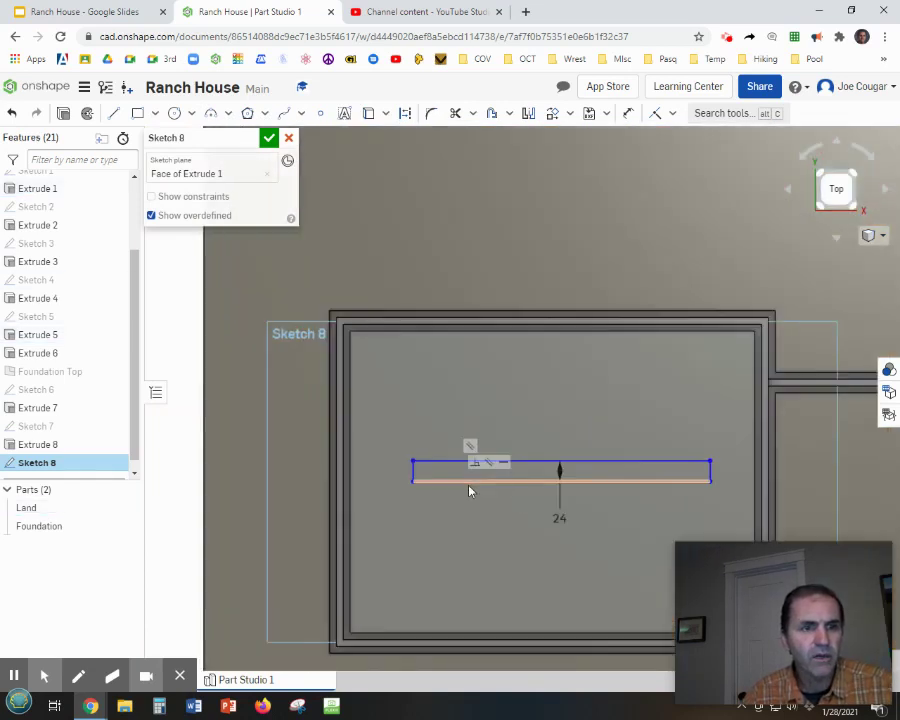
scroll(505, 510, up, 1)
scroll(480, 428, up, 2)
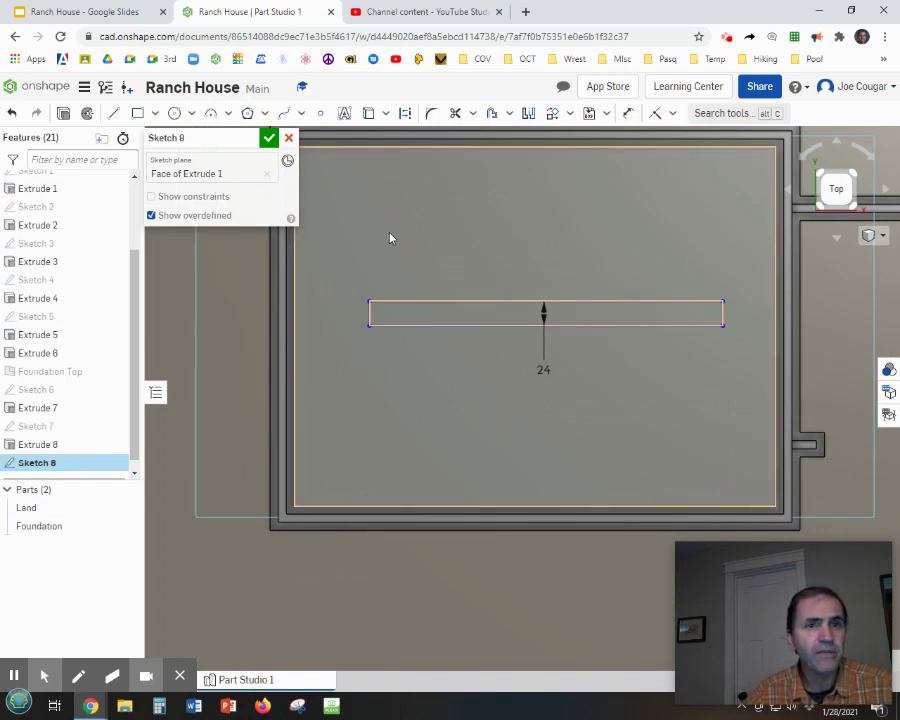
click(322, 116)
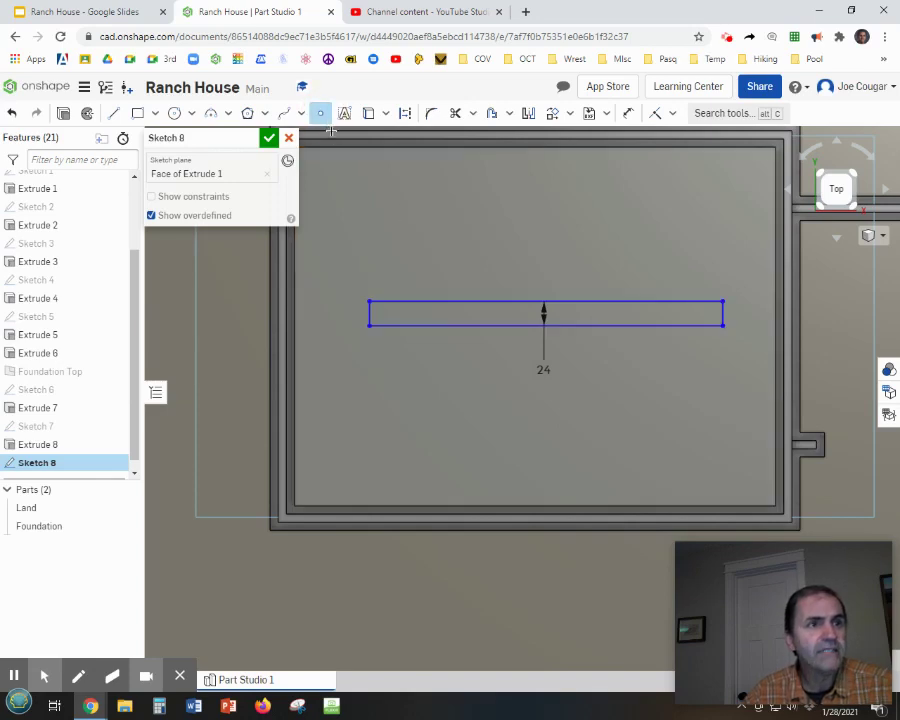
click(294, 326)
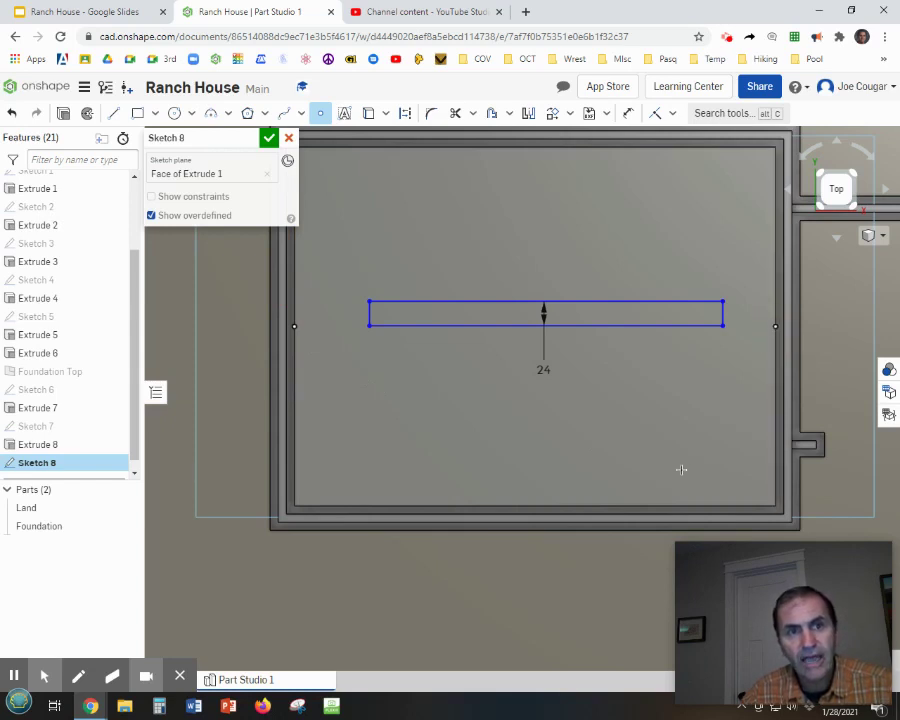
Step: Place sketch points at the midpoints of the rectangle's two short ends
scroll(746, 334, up, 3)
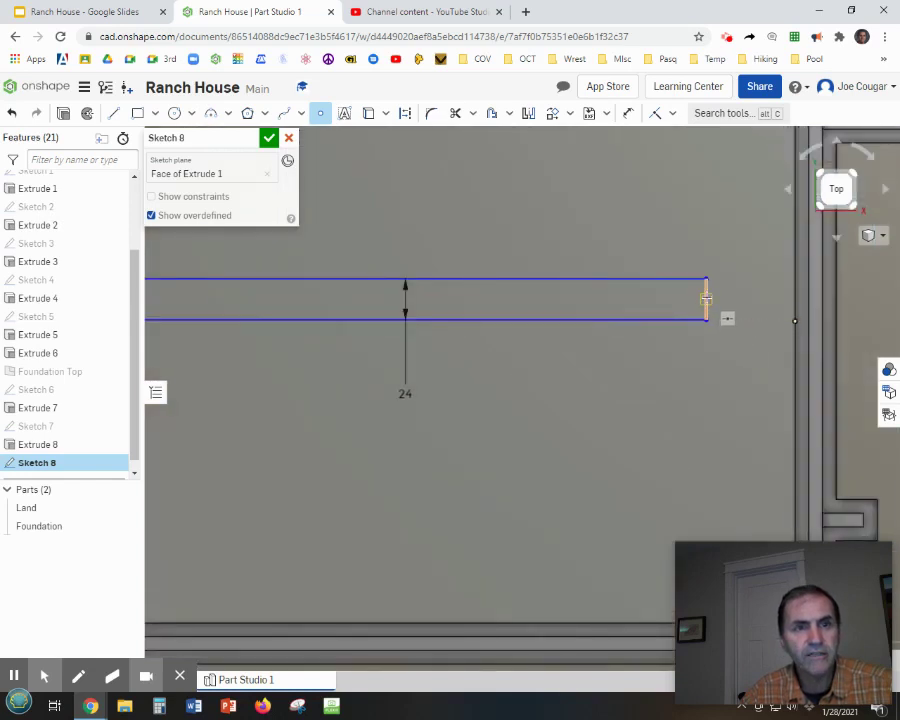
scroll(350, 426, down, 3)
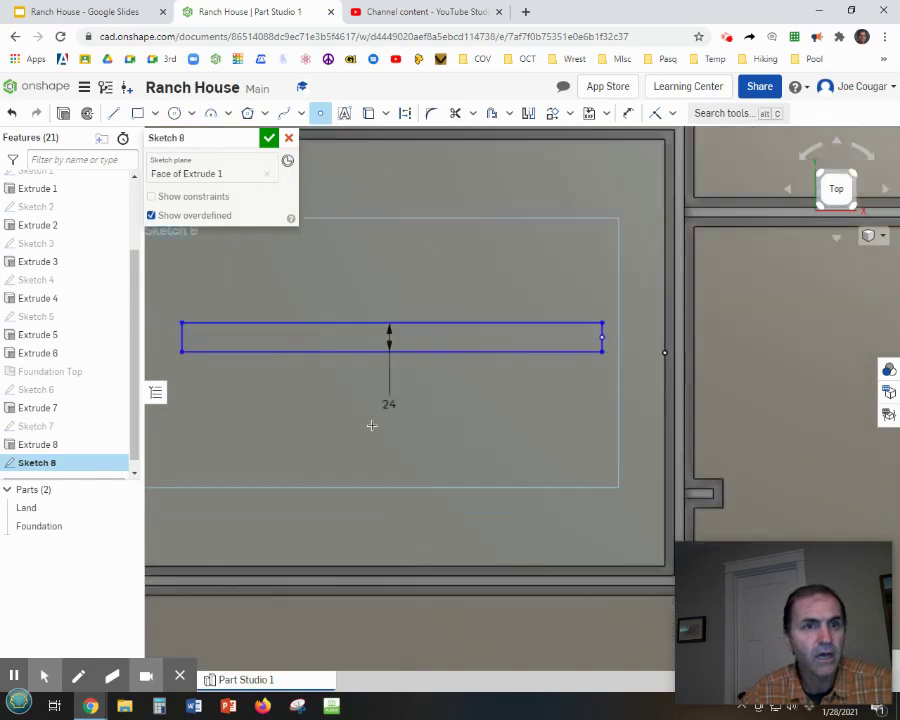
middle_drag(394, 418, 602, 416)
click(435, 342)
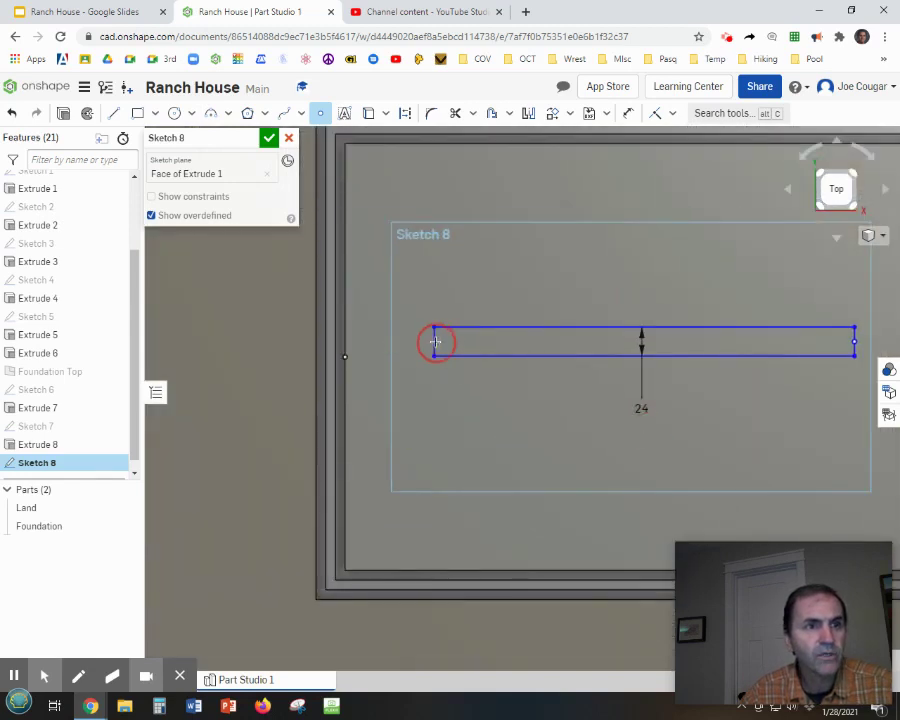
Step: Make each end midpoint of the rectangle coincident with the matching side-wall midpoint, and finish the sketch
click(672, 113)
click(665, 139)
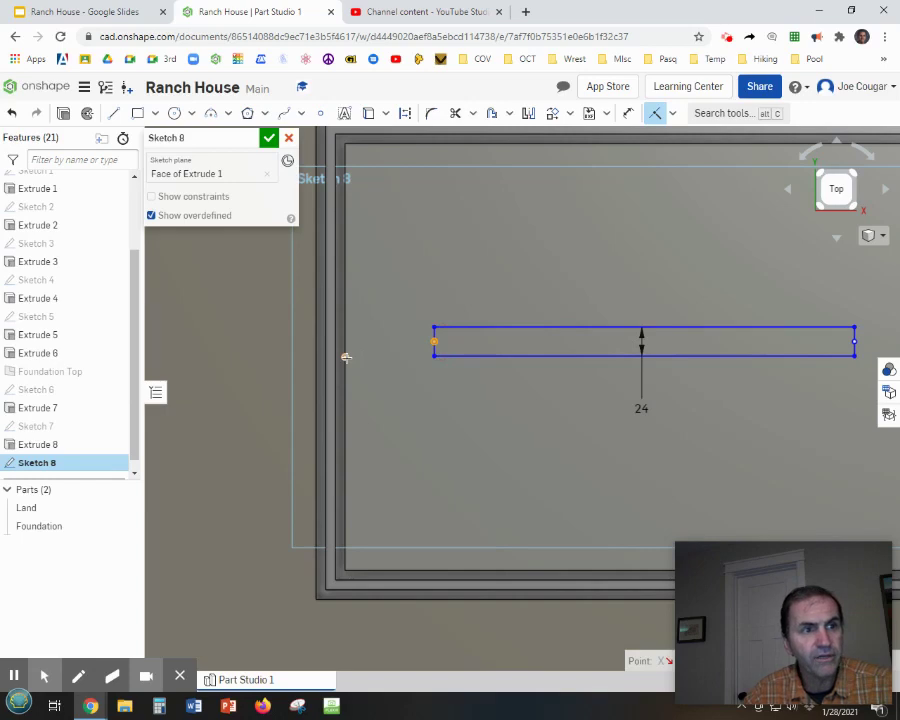
drag(346, 357, 345, 357)
middle_drag(714, 466, 404, 479)
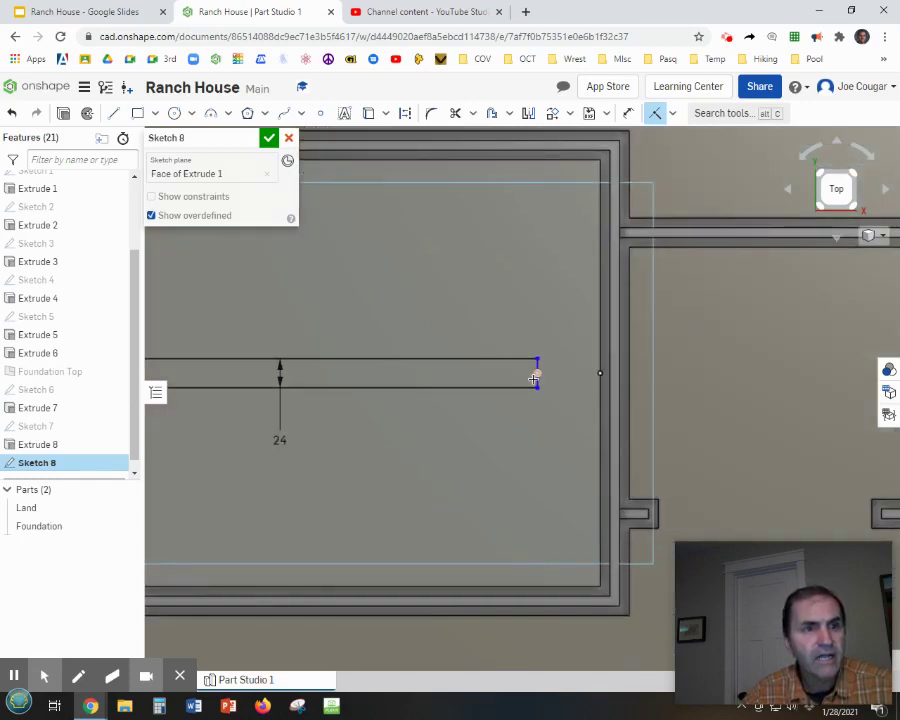
click(600, 374)
key(i)
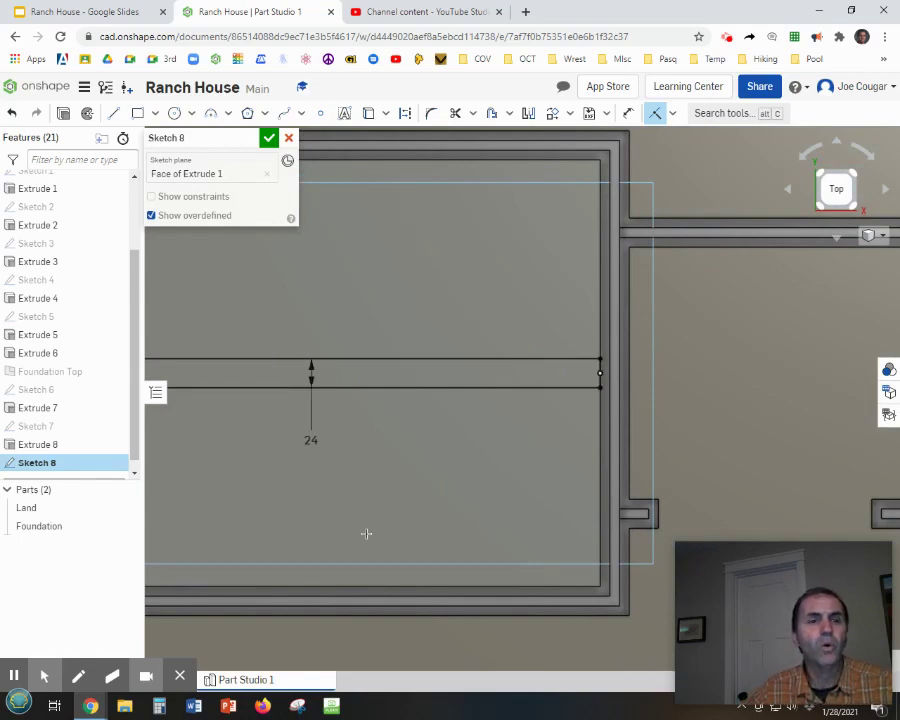
click(269, 138)
Step: Extrude the Sketch 8 strip as a blind 18 in removal down into the Land part
mouse_move(400, 537)
right_down()
mouse_move(392, 510)
mouse_move(504, 486)
right_up()
scroll(410, 503, down, 3)
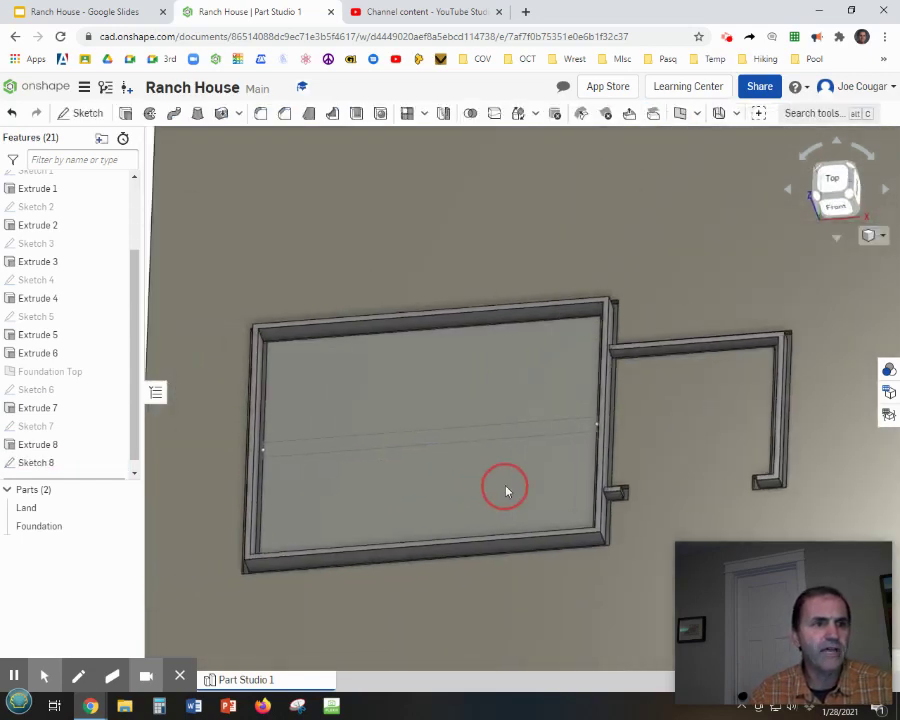
click(125, 114)
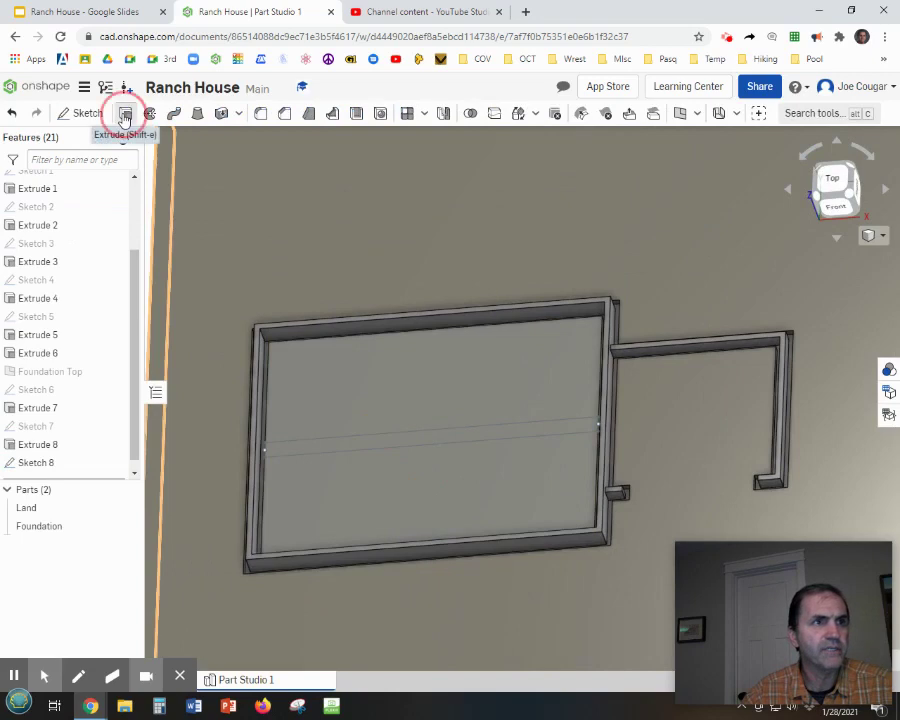
click(331, 444)
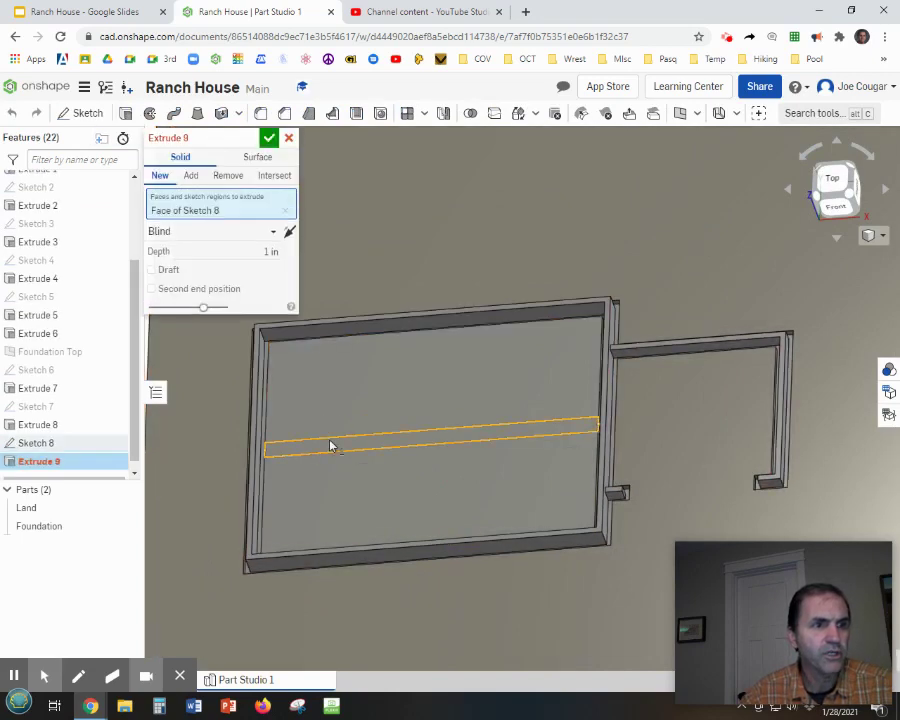
click(289, 232)
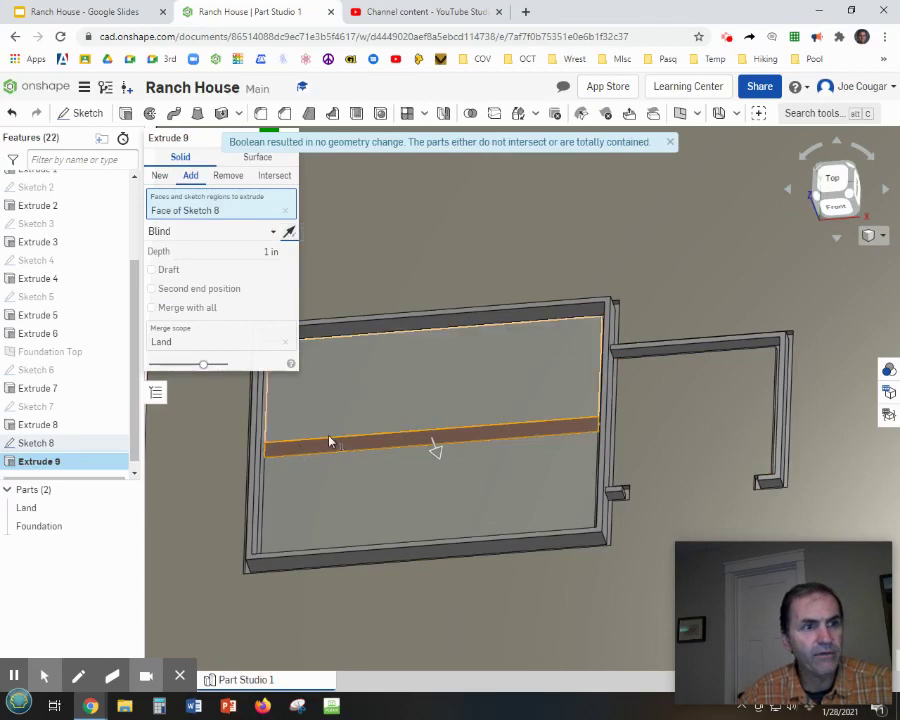
click(229, 176)
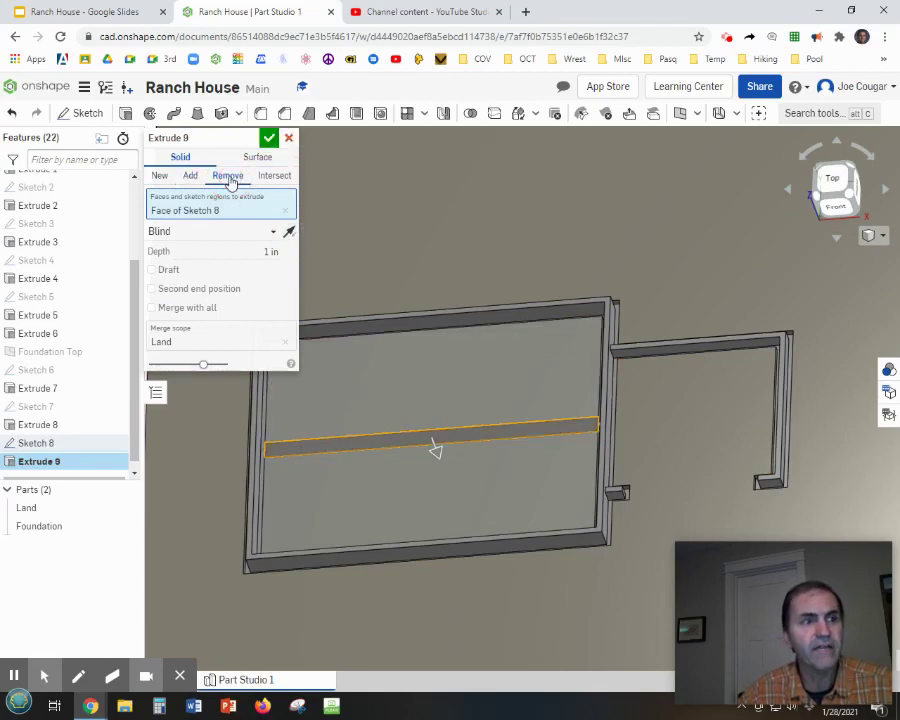
click(239, 252)
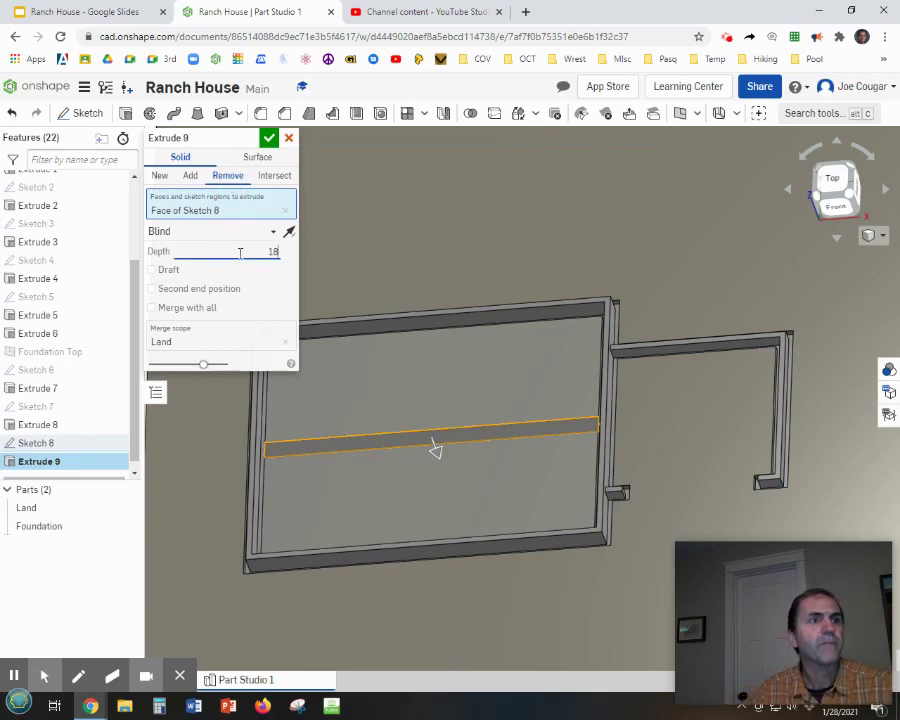
click(268, 139)
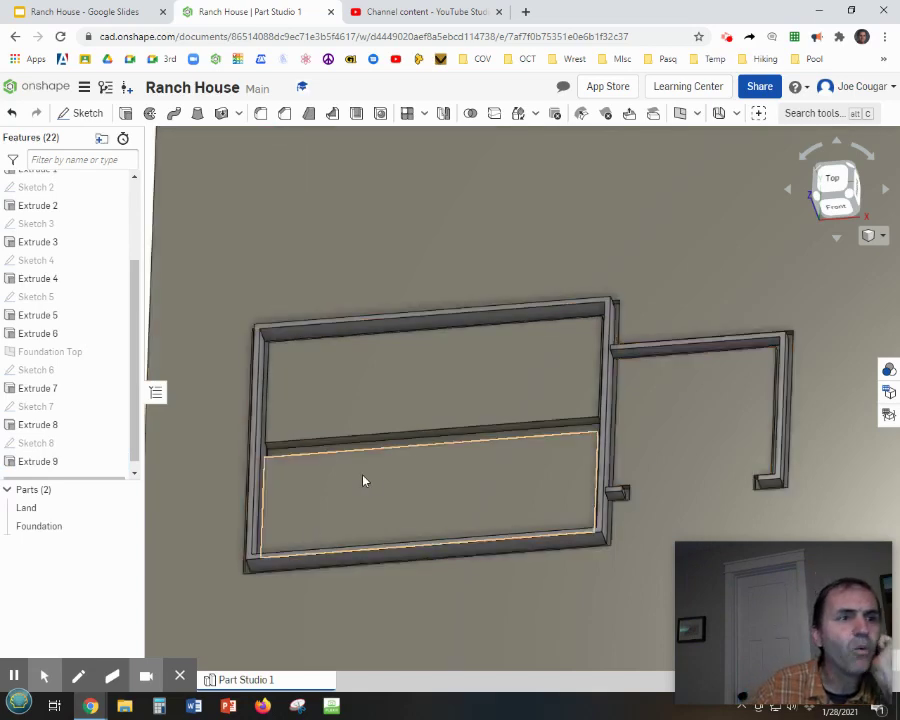
Step: Start a new sketch on the floor of the trench across the middle of the house and view it straight on
right_drag(376, 482, 344, 470)
key(shift+5)
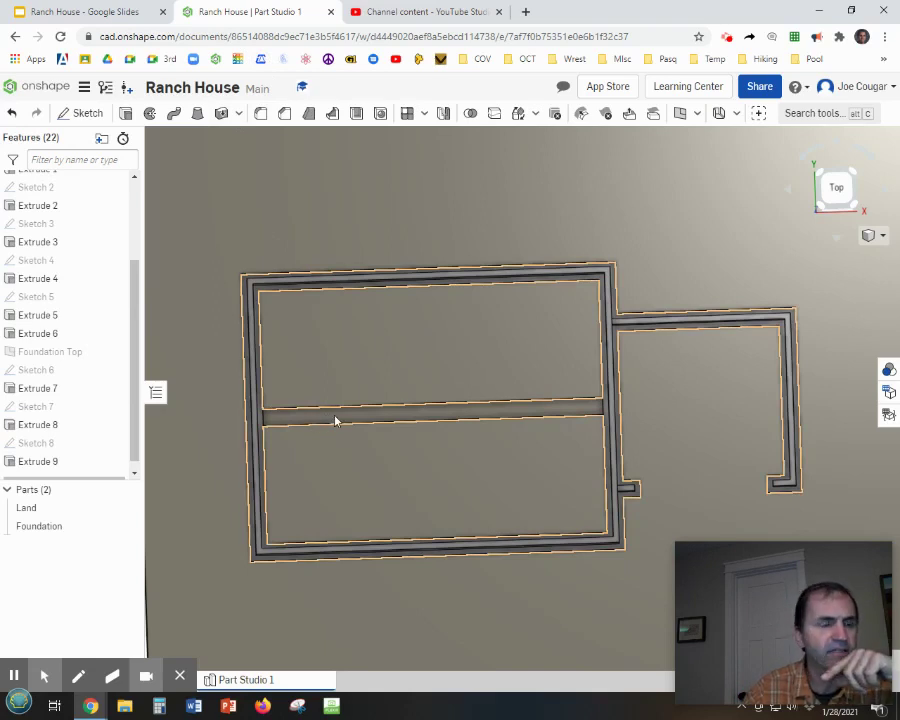
click(83, 115)
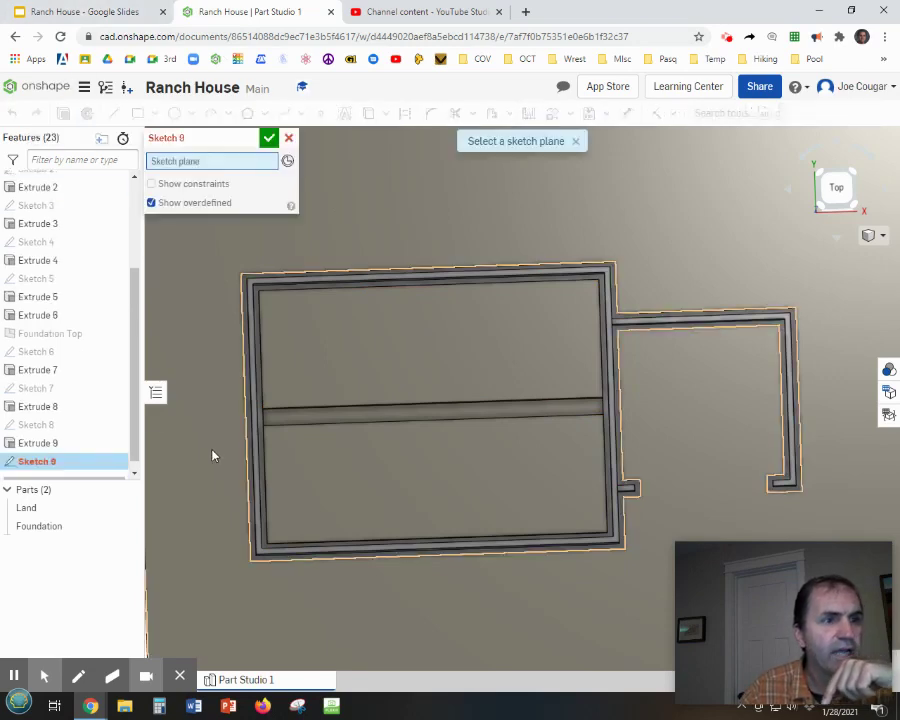
scroll(406, 416, up, 5)
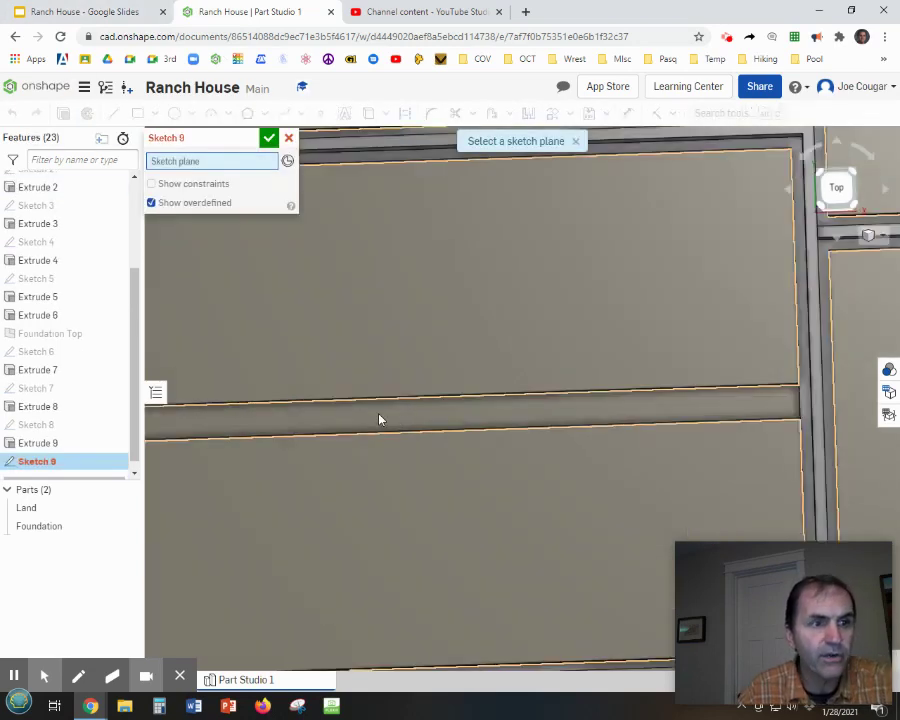
scroll(390, 415, down, 3)
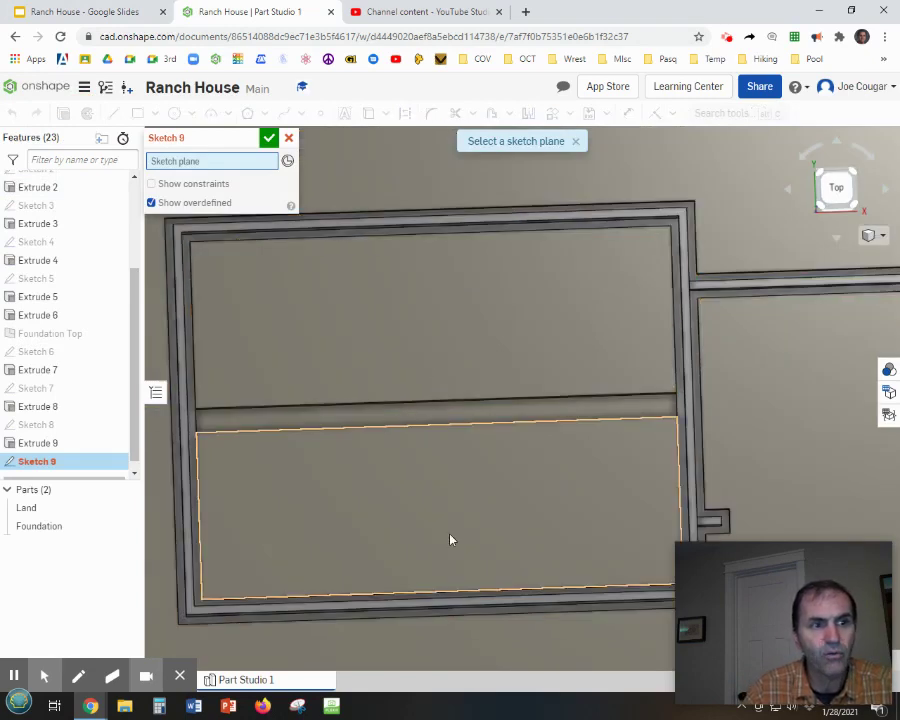
click(401, 421)
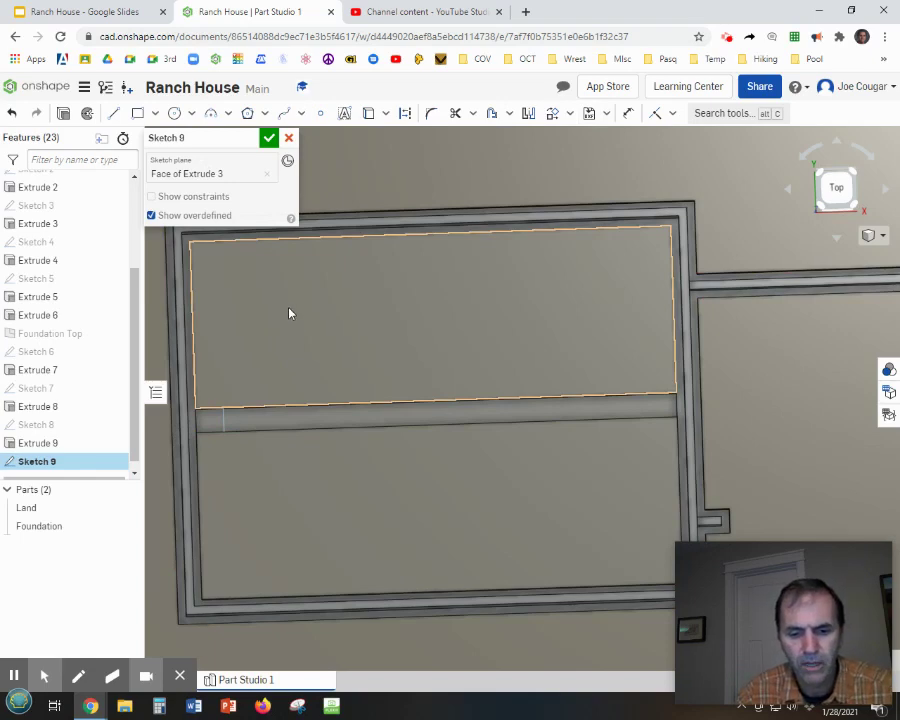
key(n)
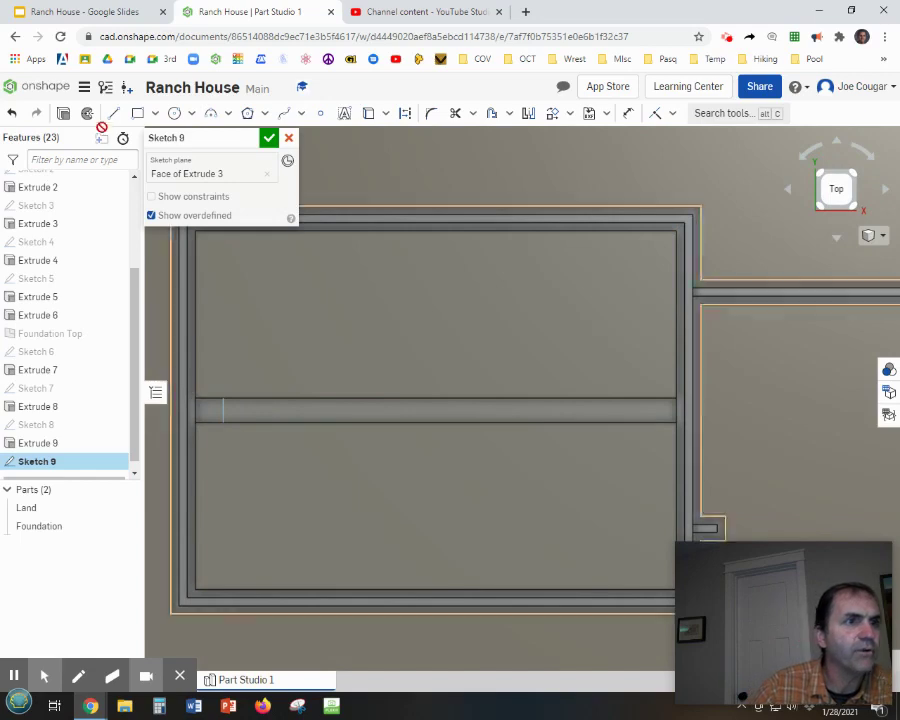
Step: Draw a corner rectangle between opposite corners of the trench floor so it covers the whole strip, and finish the sketch
click(138, 113)
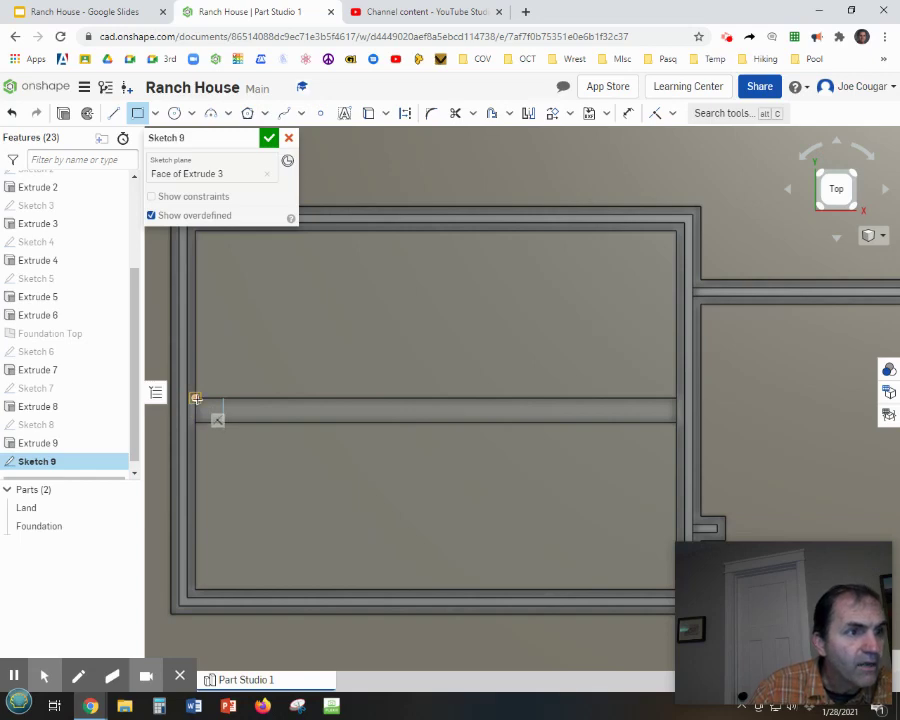
click(196, 398)
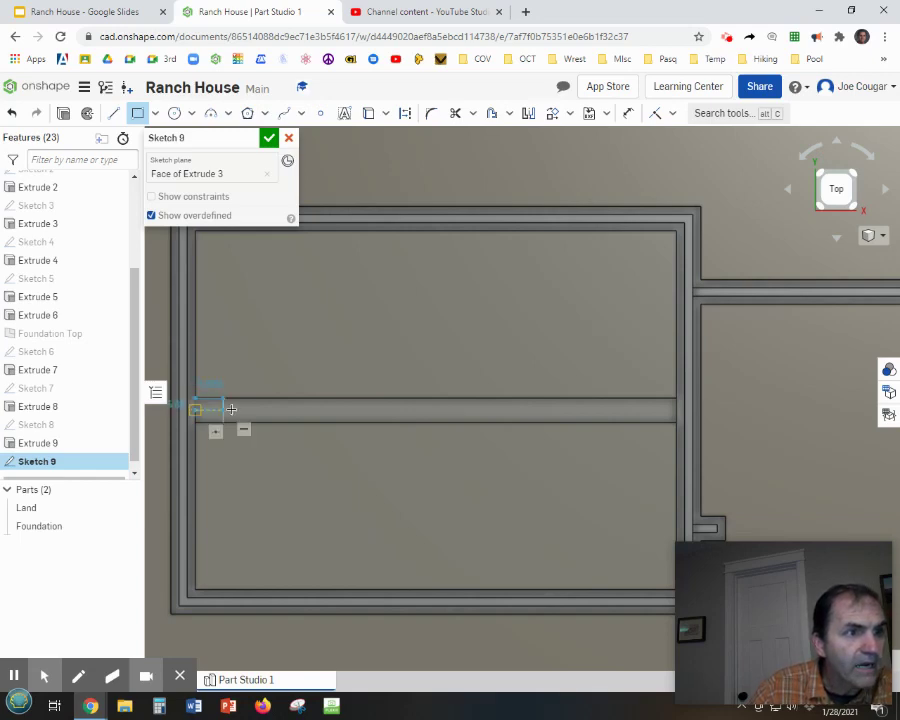
click(677, 422)
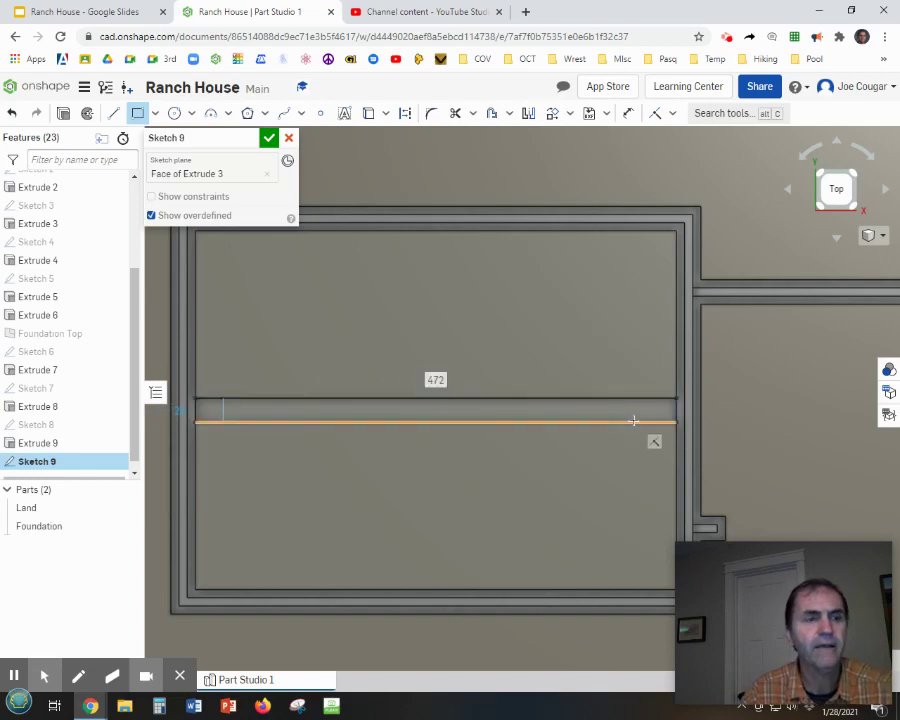
click(269, 140)
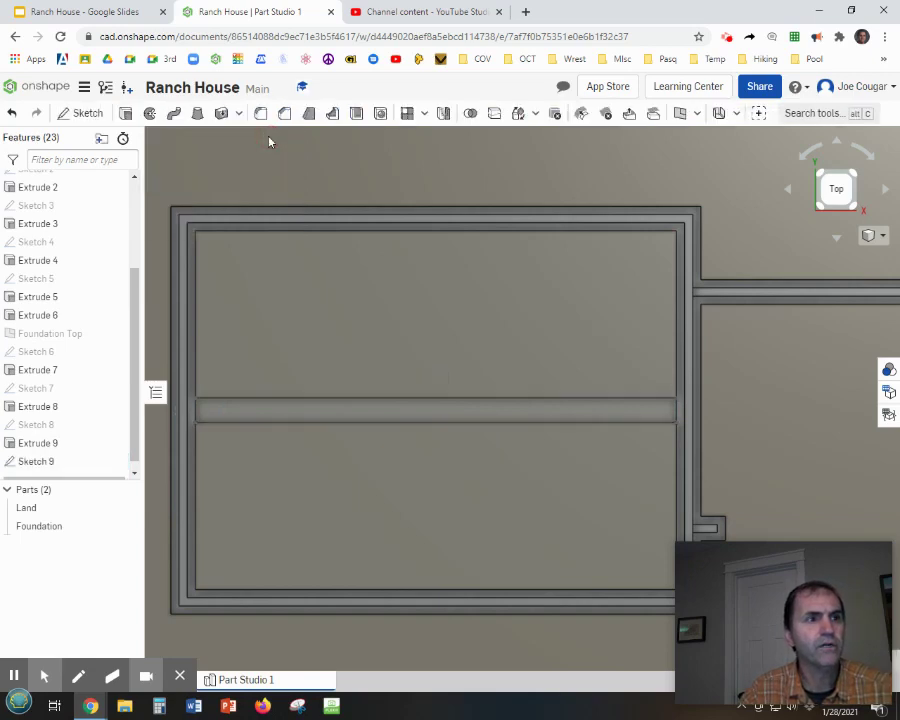
Step: Extrude the trench-floor rectangle up as a blind 8 in addition merged with the Foundation part
right_drag(370, 341, 355, 320)
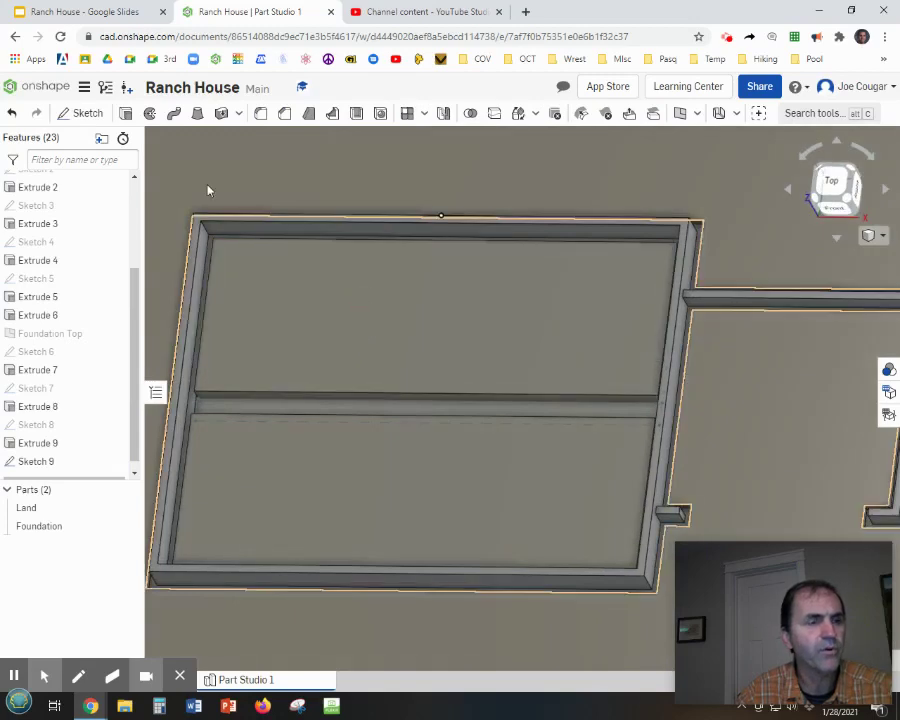
click(125, 113)
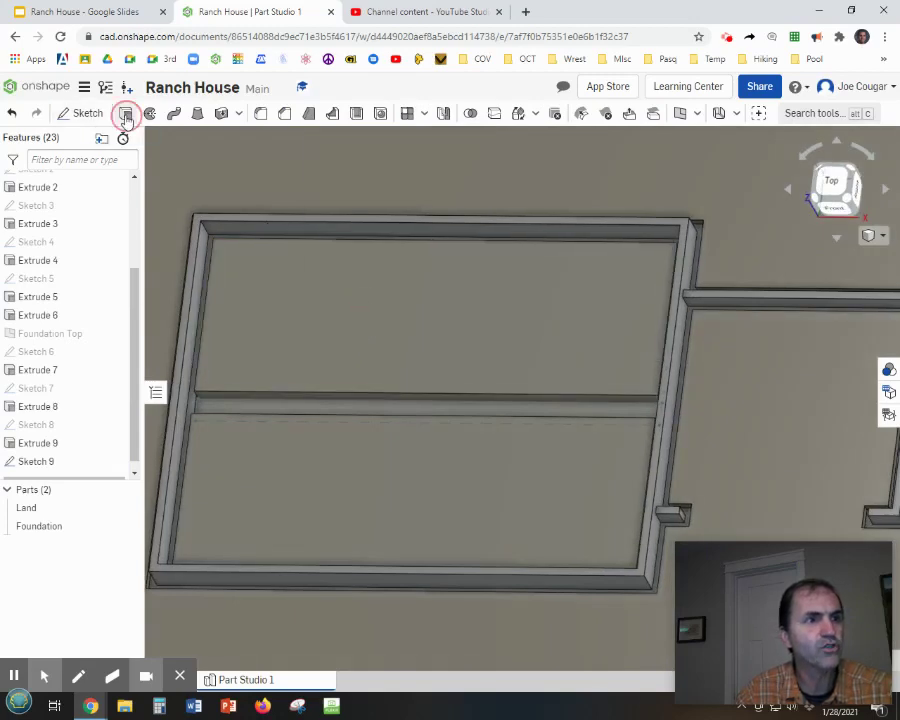
click(308, 410)
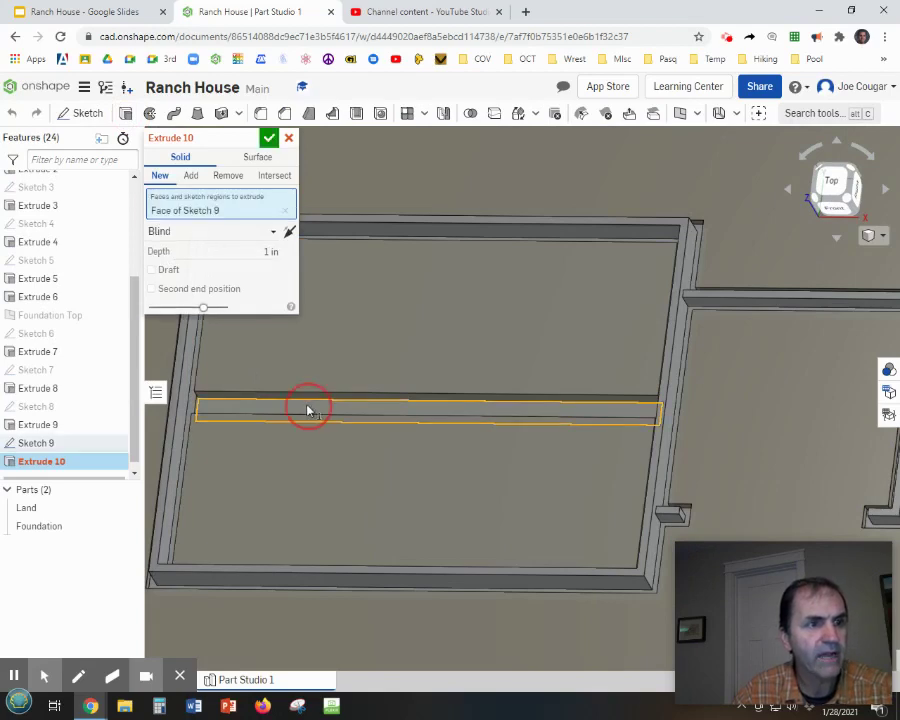
click(270, 251)
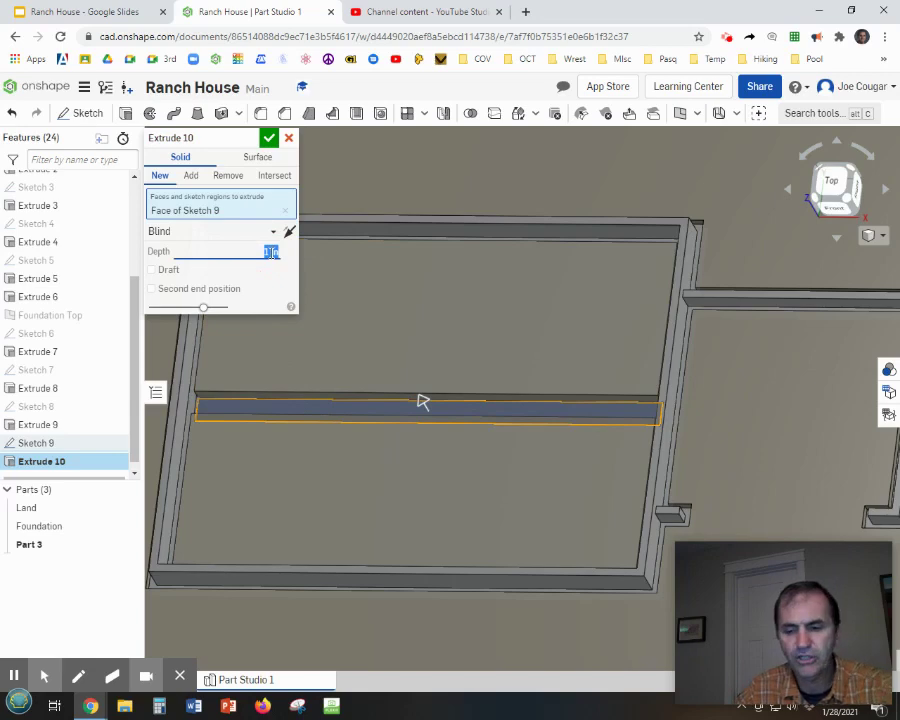
text(8)
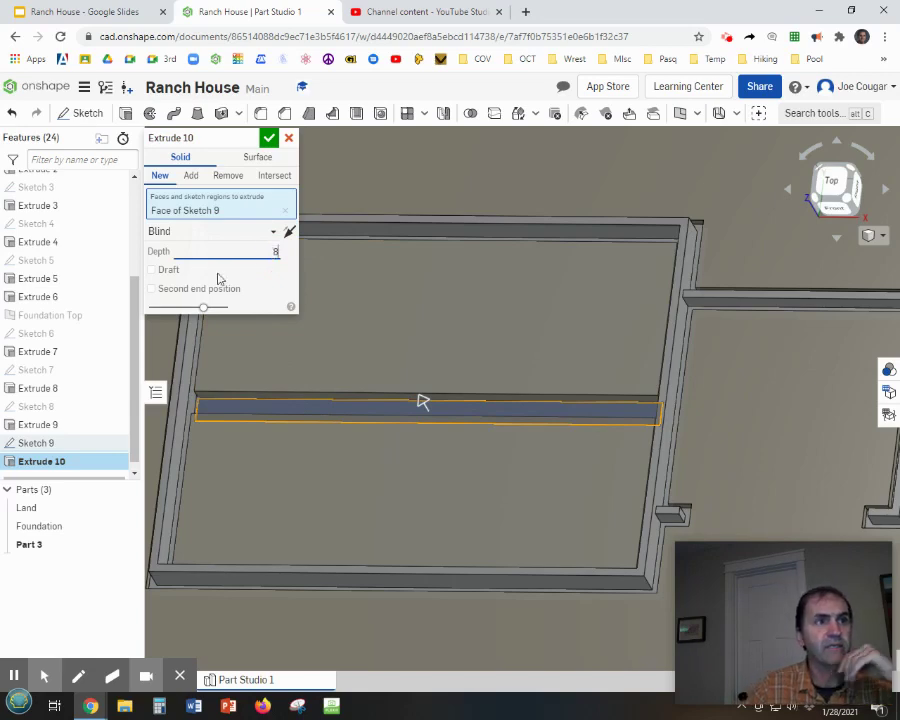
click(191, 176)
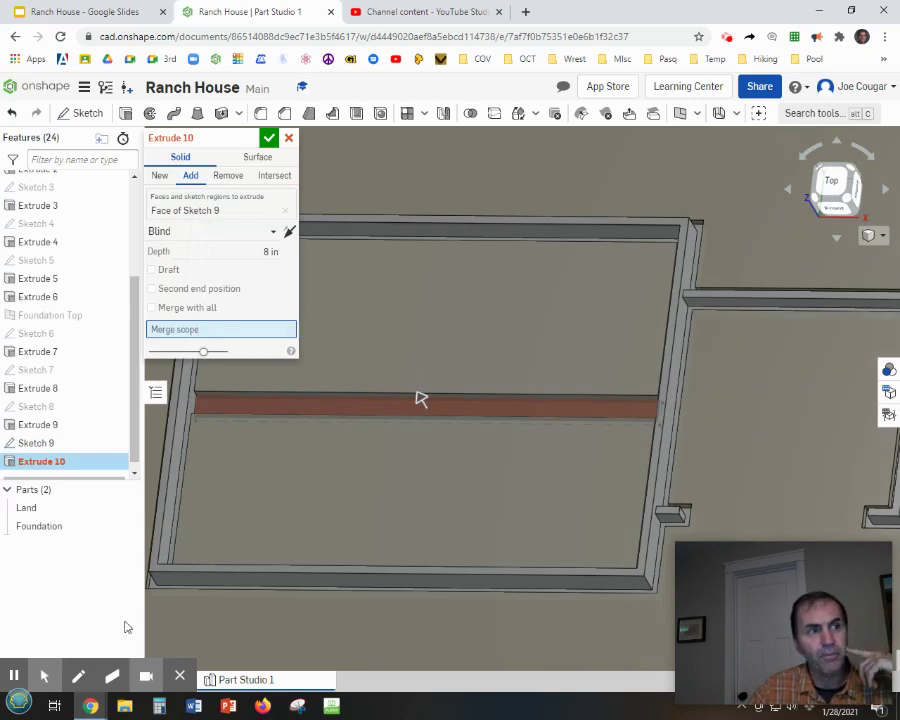
click(40, 530)
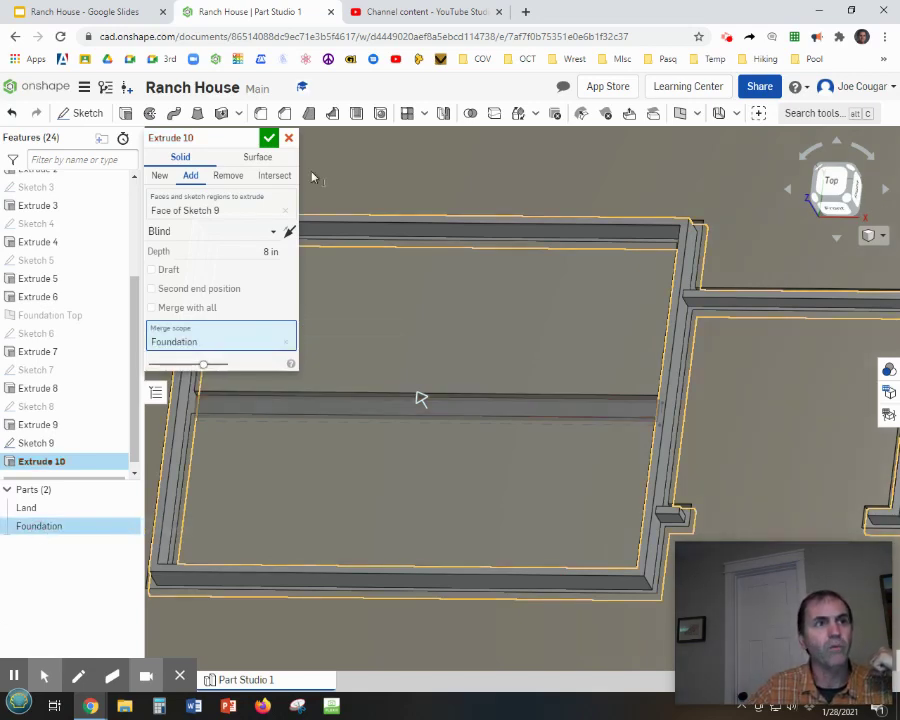
click(270, 141)
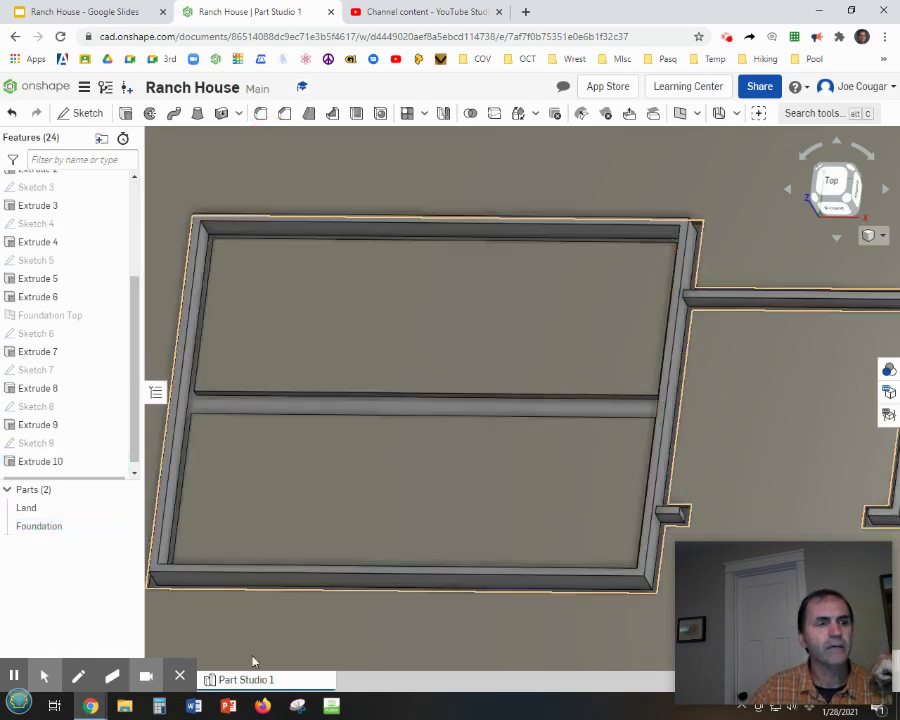
Step: Start a new sketch on the upper face of the perimeter footing beside the house's side wall and view it straight on
mouse_move(401, 647)
right_down()
mouse_move(418, 661)
mouse_move(462, 666)
mouse_move(424, 655)
mouse_move(396, 665)
right_up()
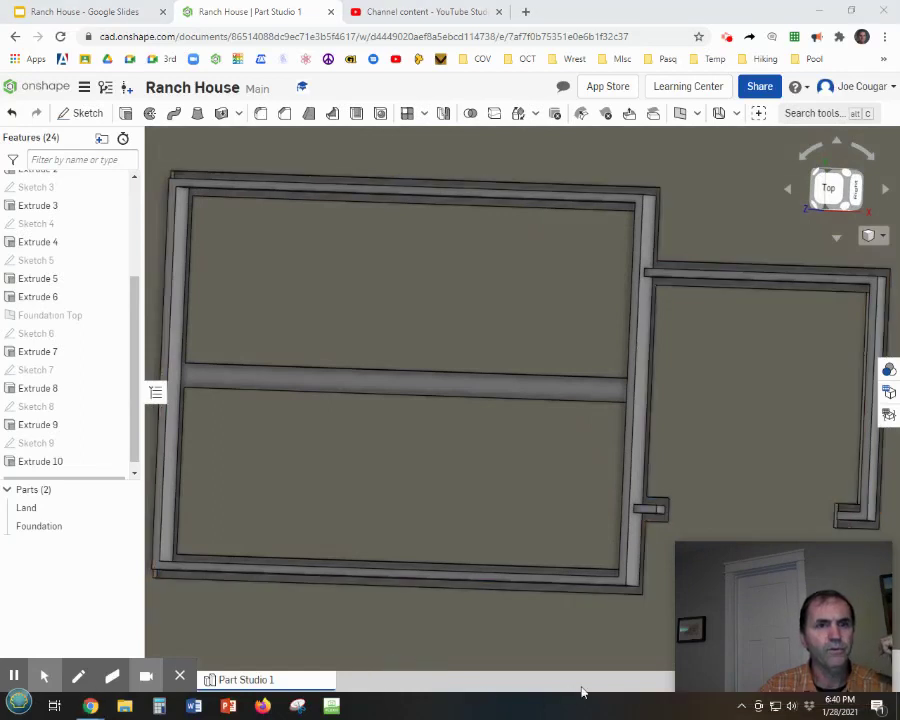
middle_drag(470, 643, 535, 645)
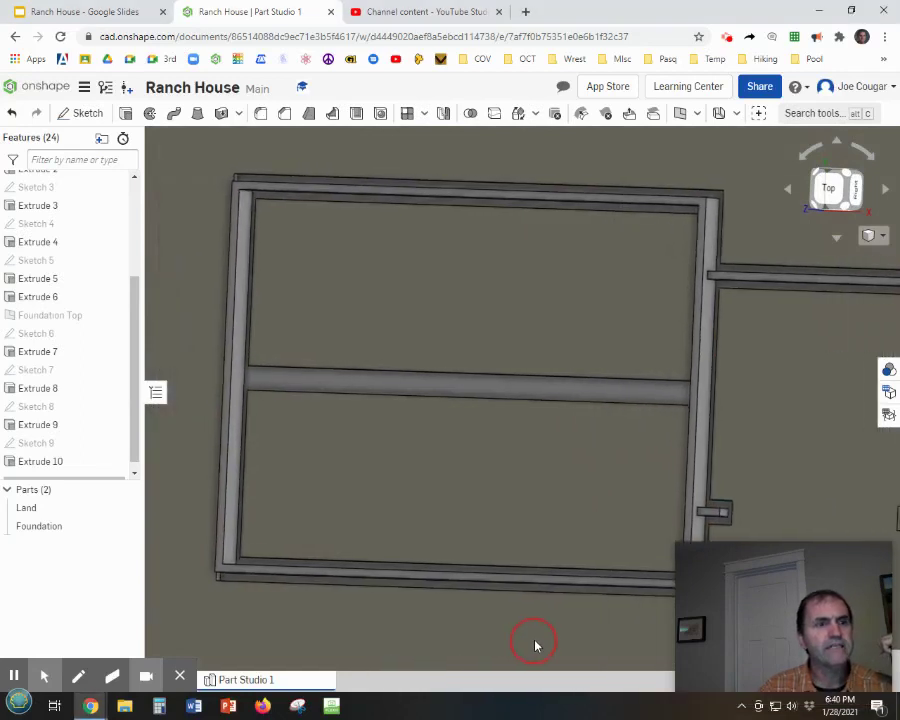
click(88, 116)
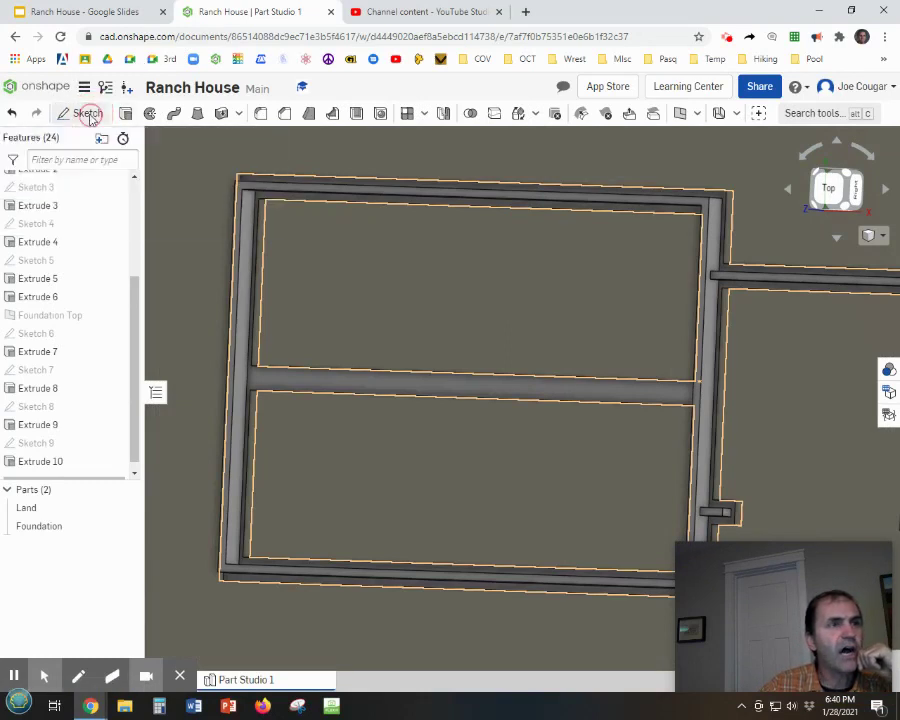
scroll(216, 348, up, 5)
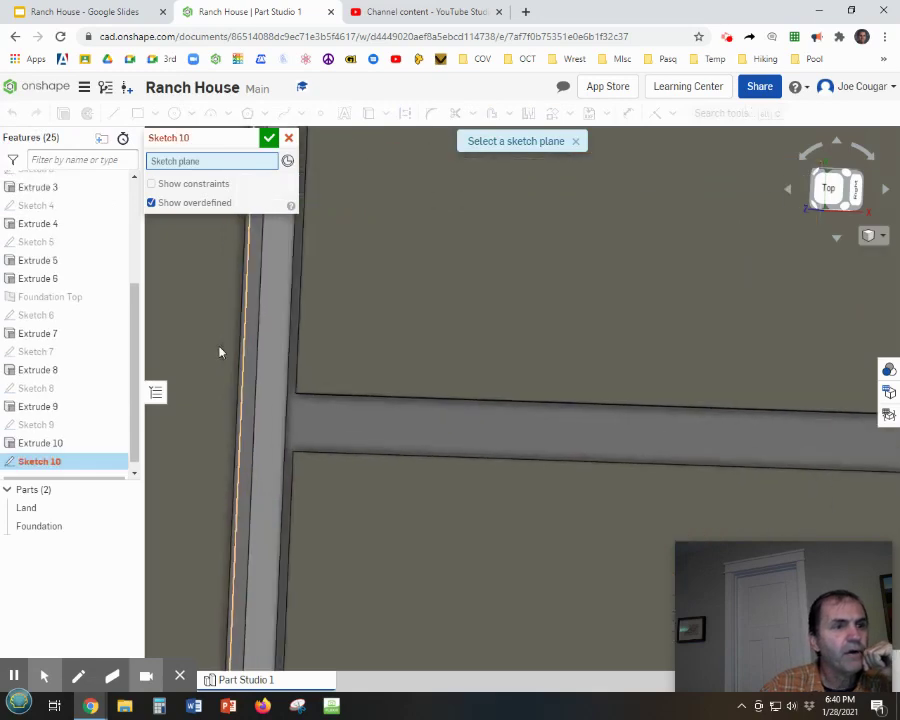
click(251, 424)
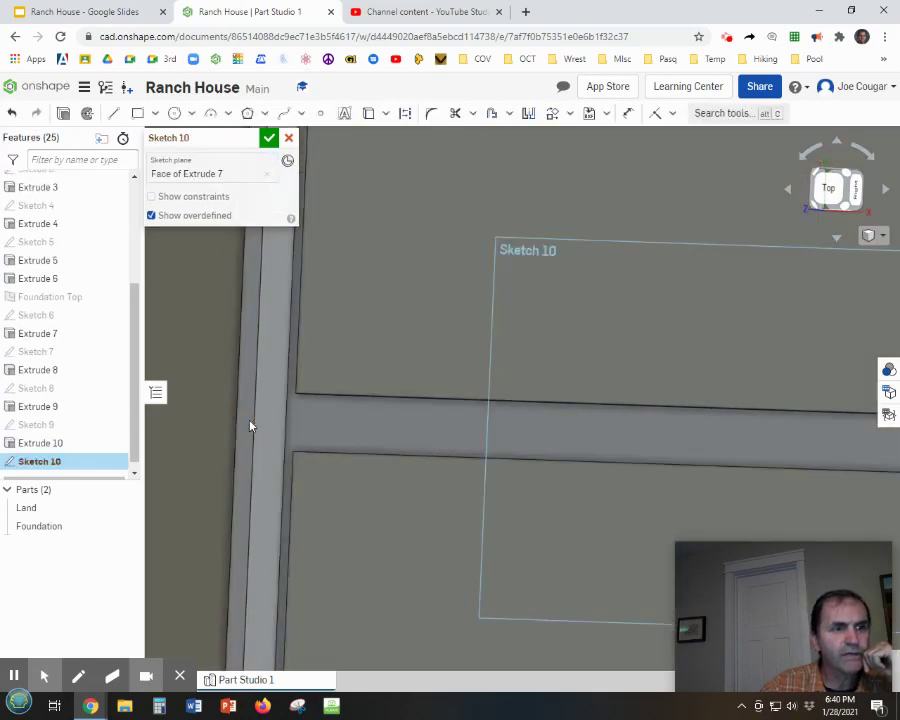
scroll(431, 390, down, 3)
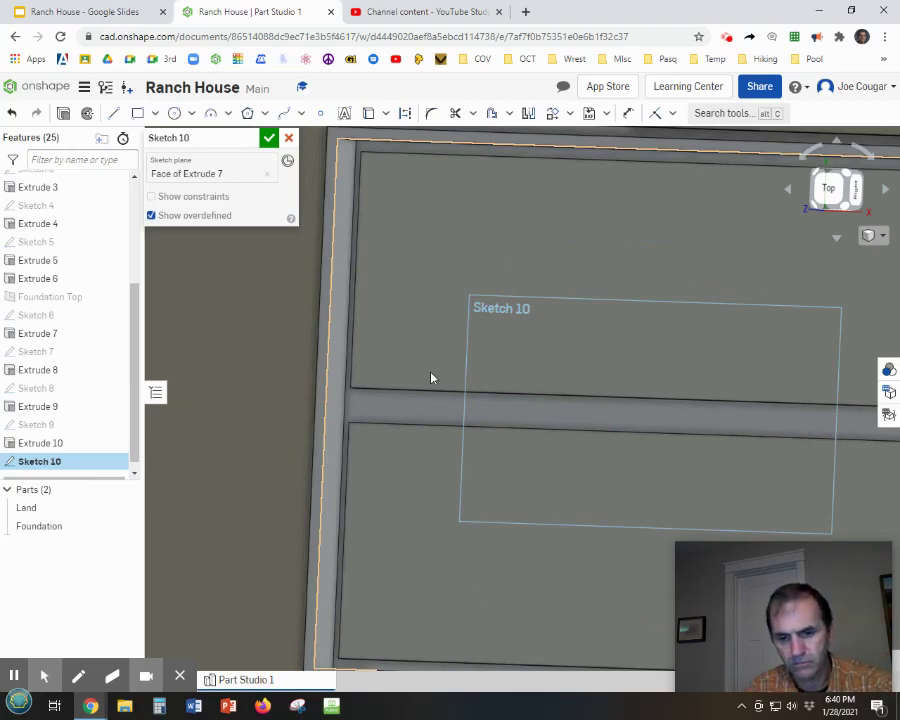
key(n)
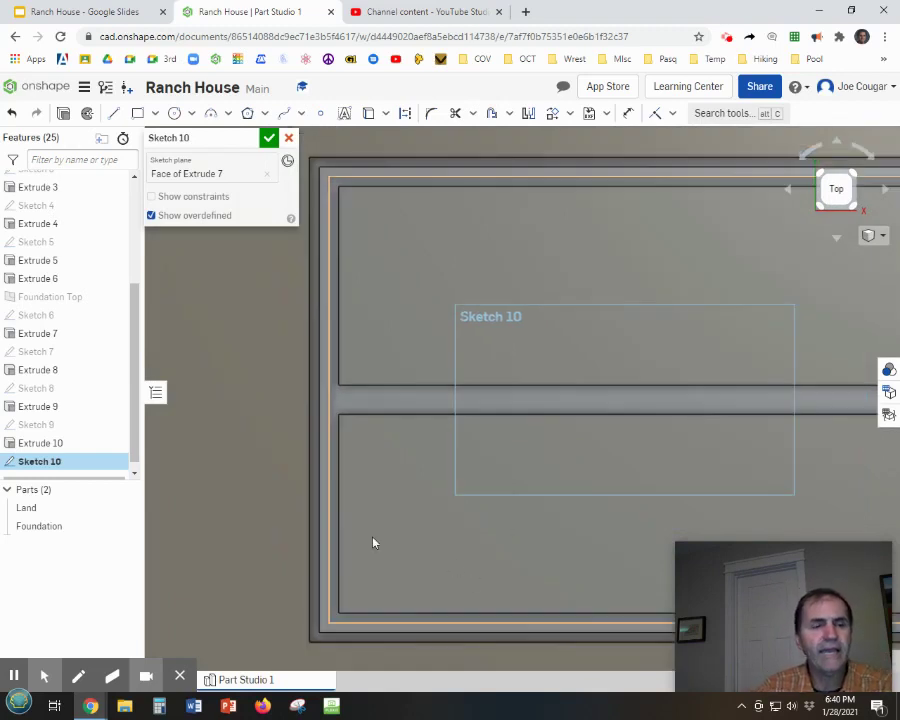
Step: Sketch a long, thin horizontal corner rectangle about 14.5 in wide in the open area above the middle footing
click(137, 113)
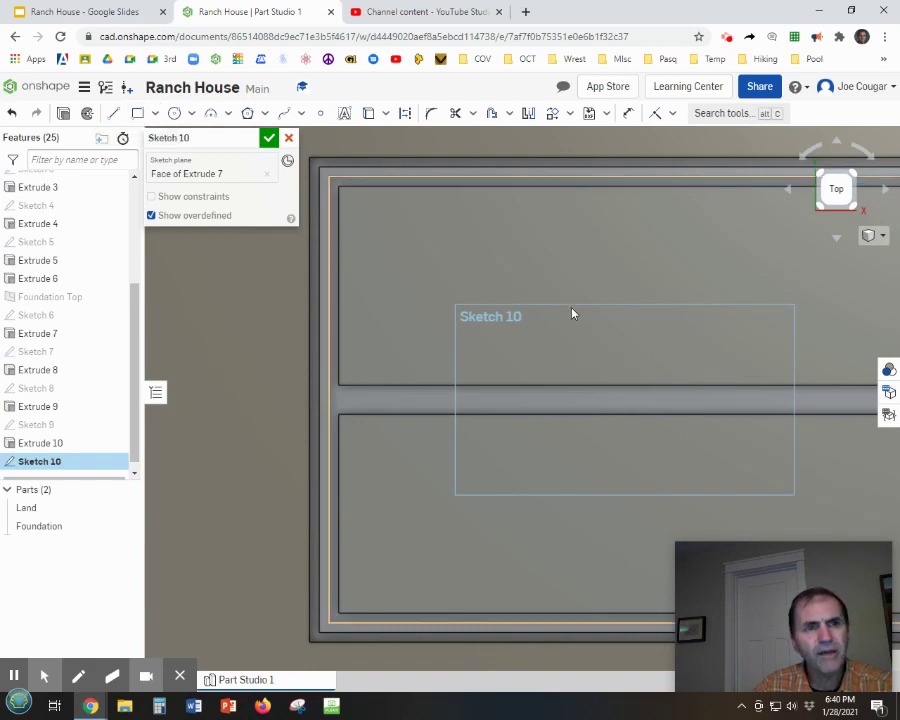
click(136, 114)
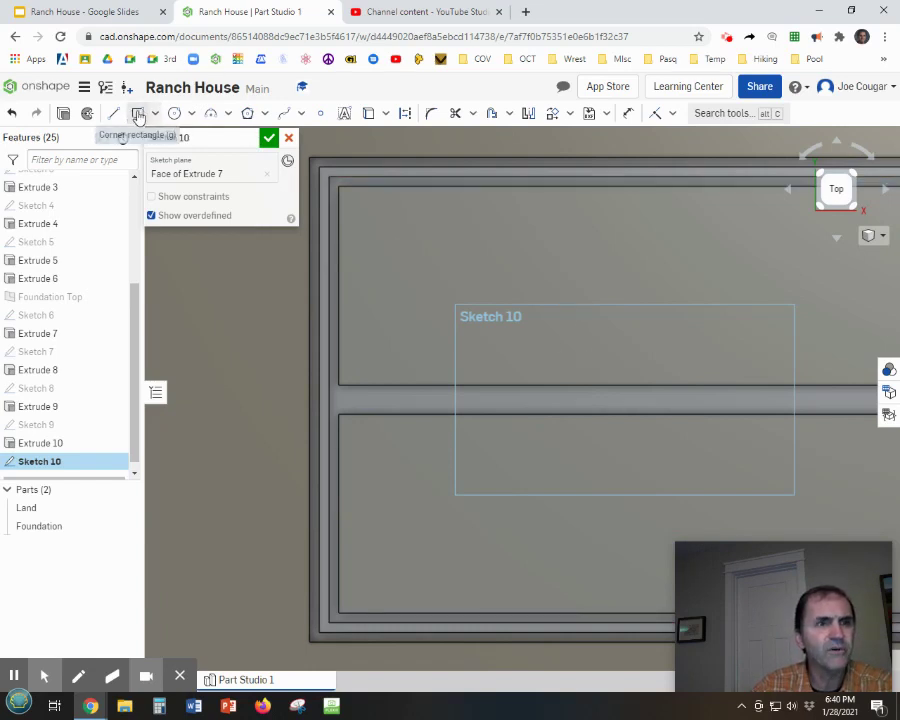
click(407, 262)
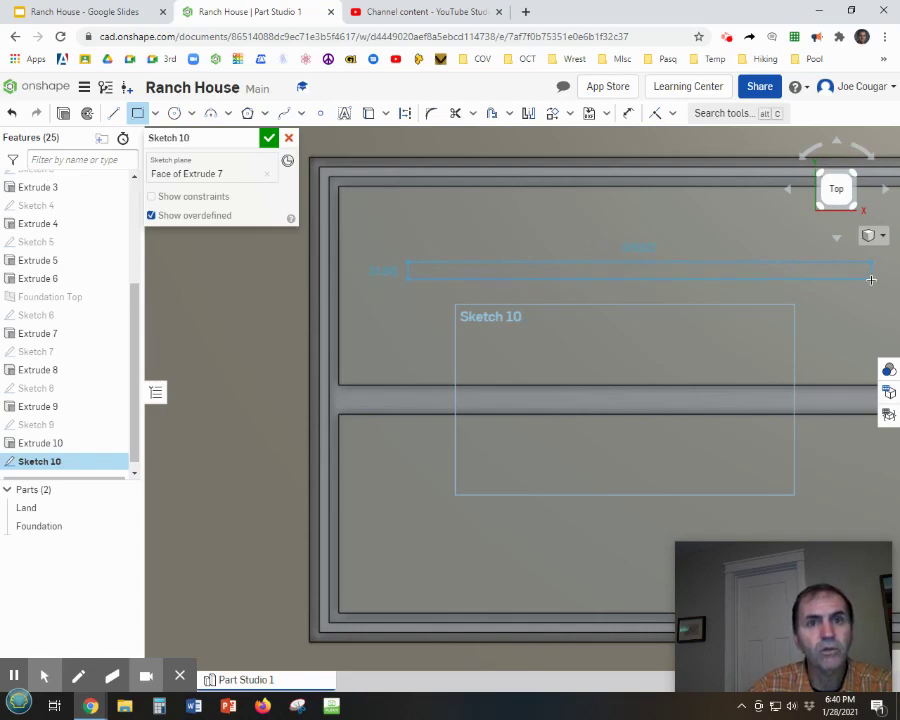
click(871, 280)
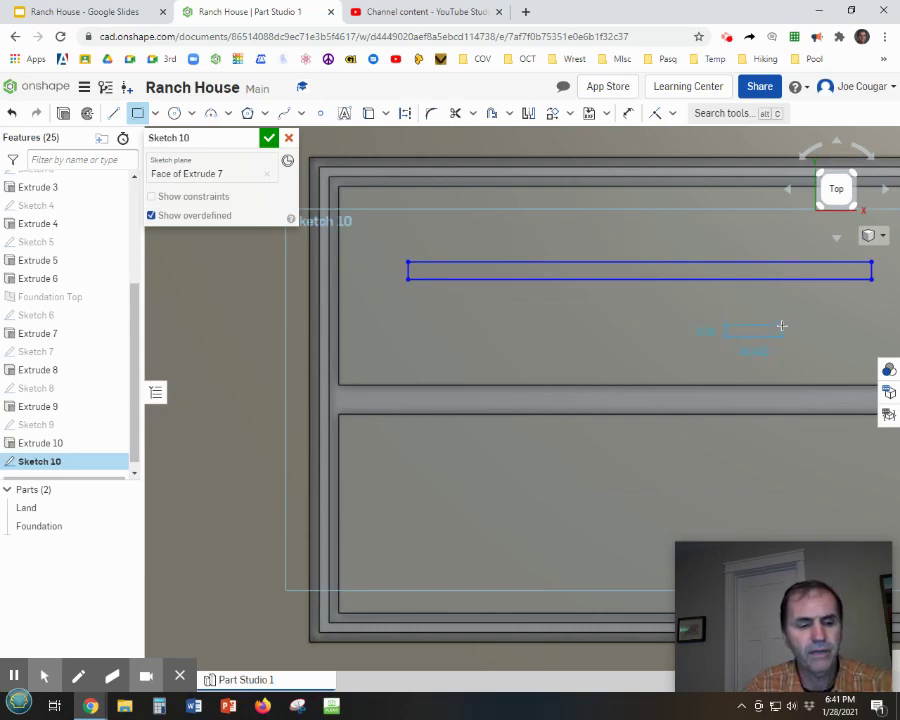
key(Escape)
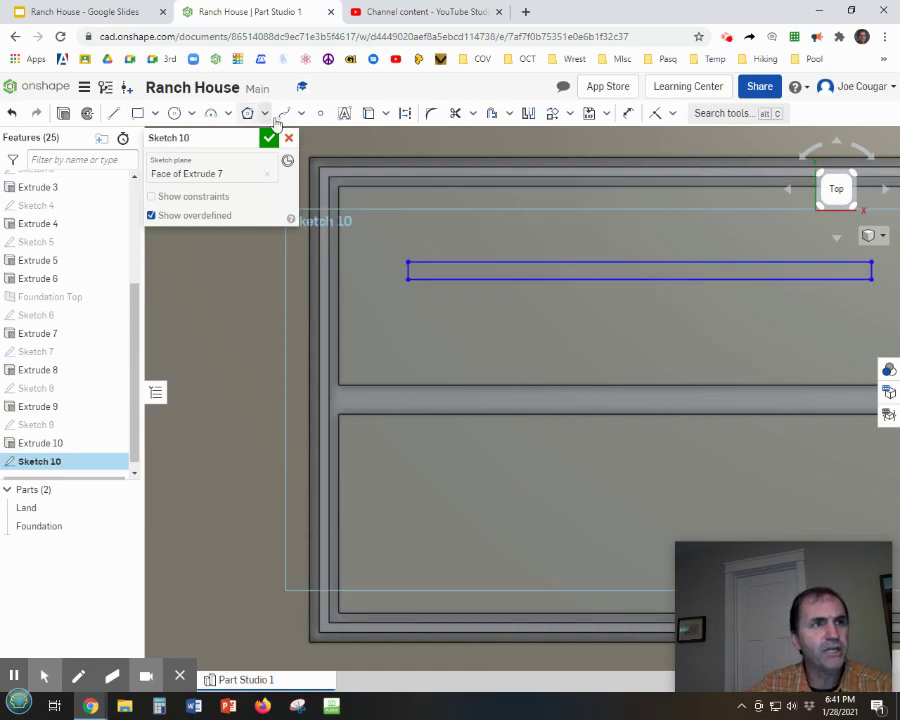
Step: Dimension the distance between the rectangle's two long edges and set it to 8 in
click(628, 113)
click(650, 264)
click(651, 277)
click(657, 317)
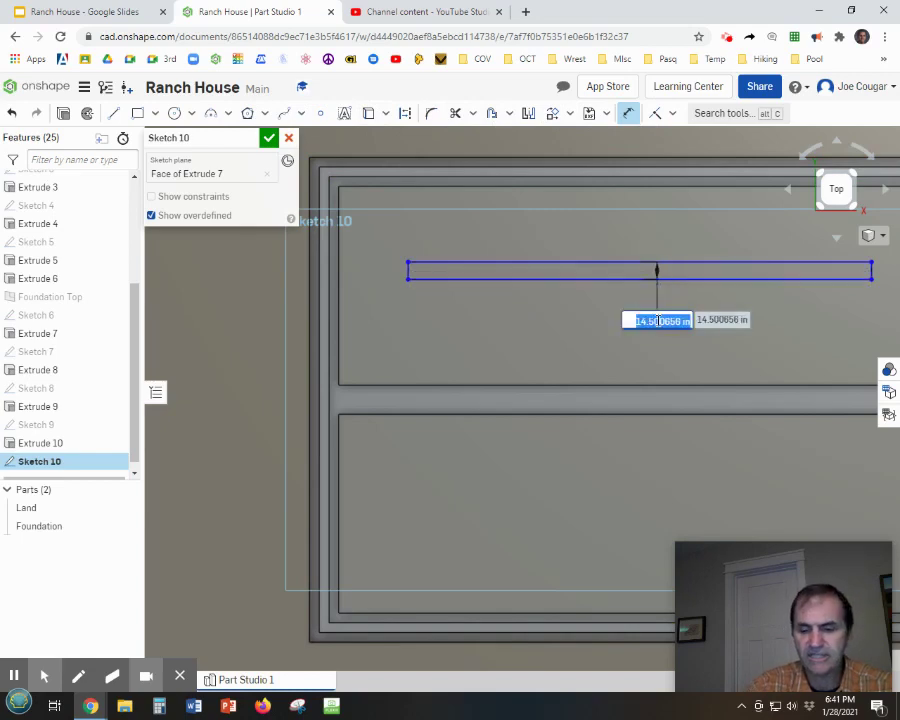
text(8)
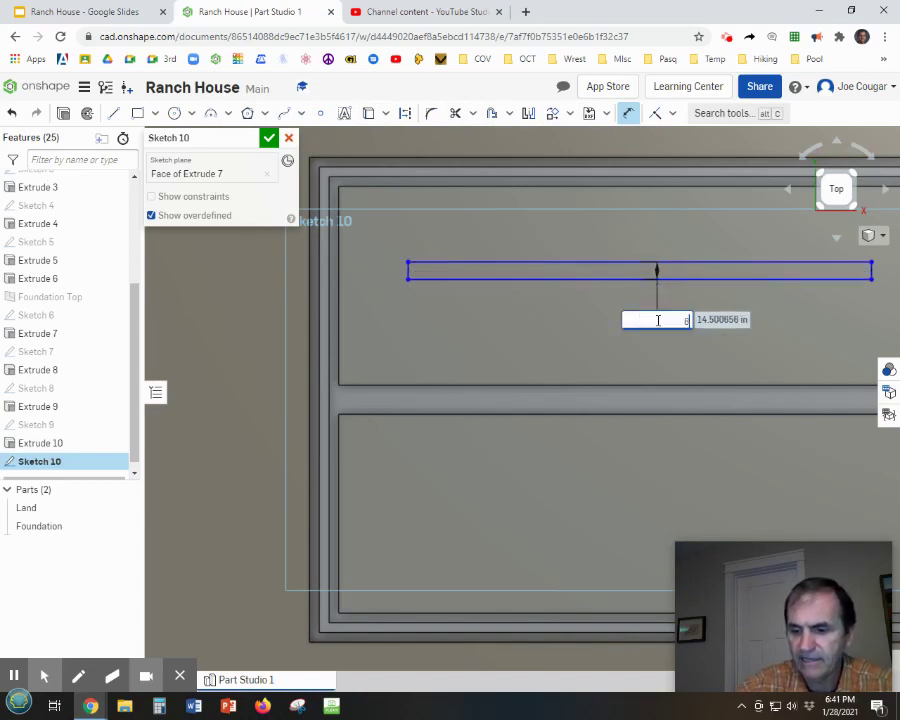
key(Return)
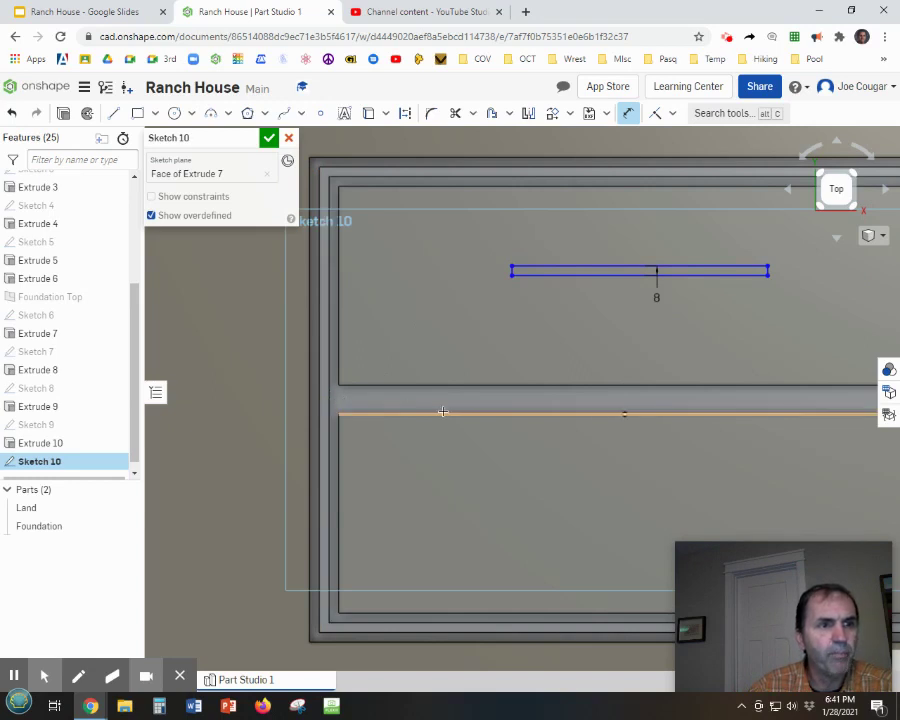
middle_drag(518, 396, 300, 397)
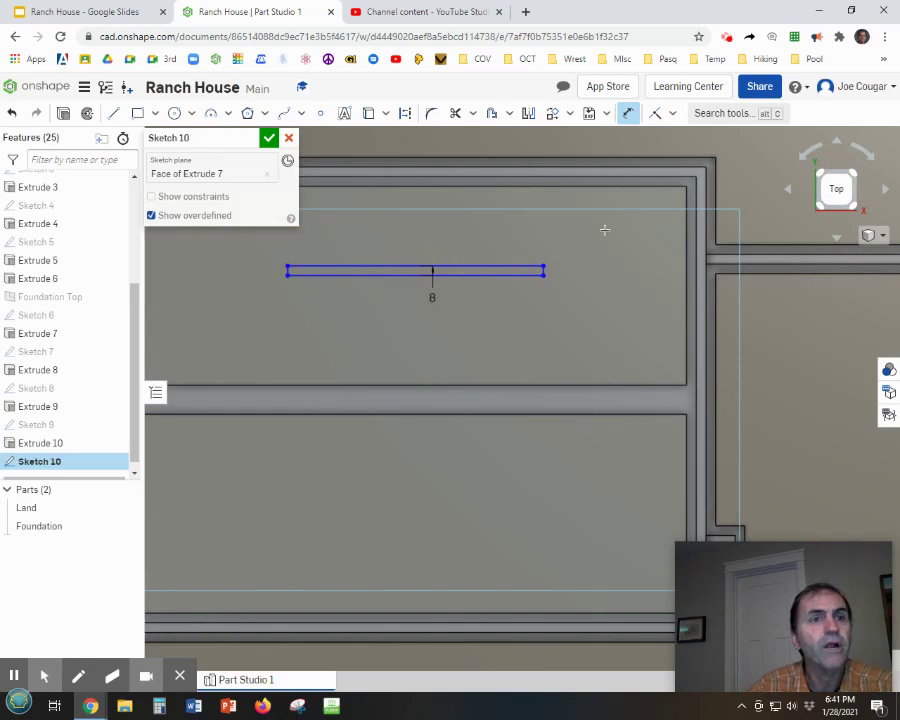
scroll(551, 263, up, 5)
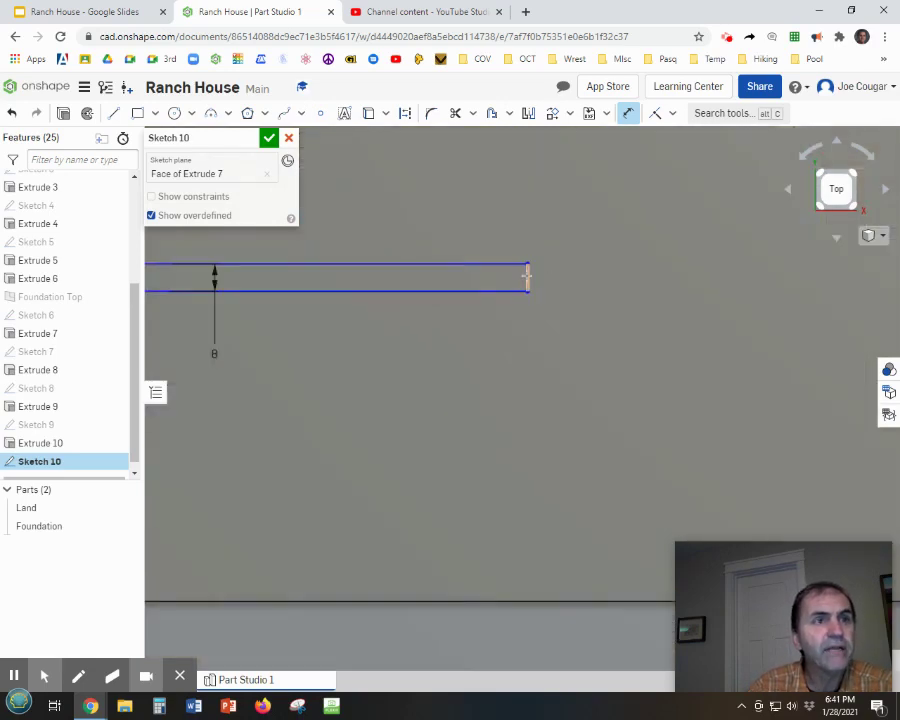
Step: Place a sketch point at the midpoint of each short end of the 8 in wide rectangle
click(320, 113)
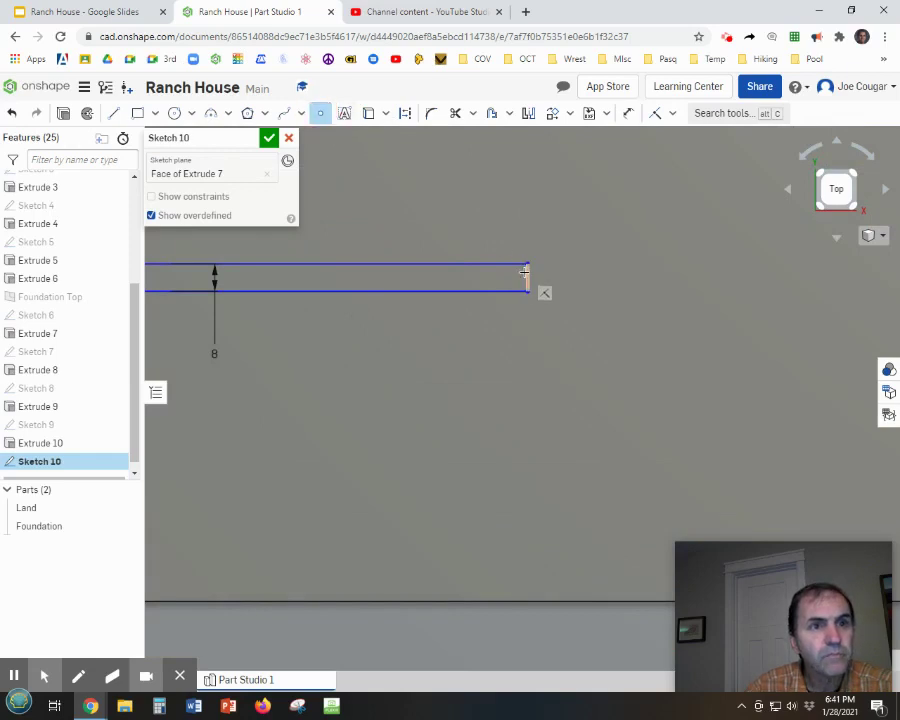
key(ctrl+z)
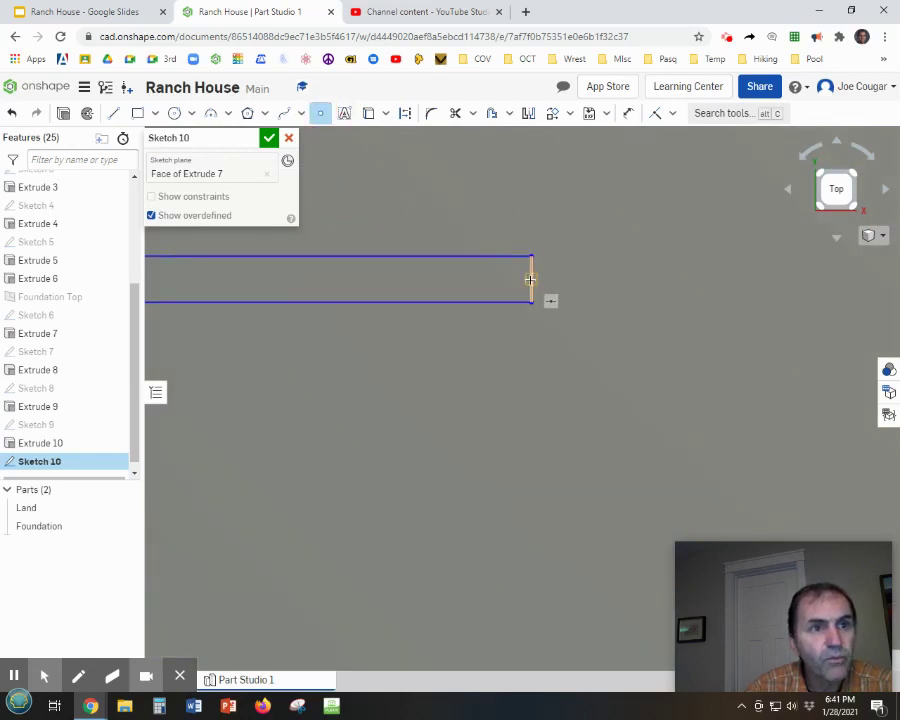
scroll(646, 424, down, 5)
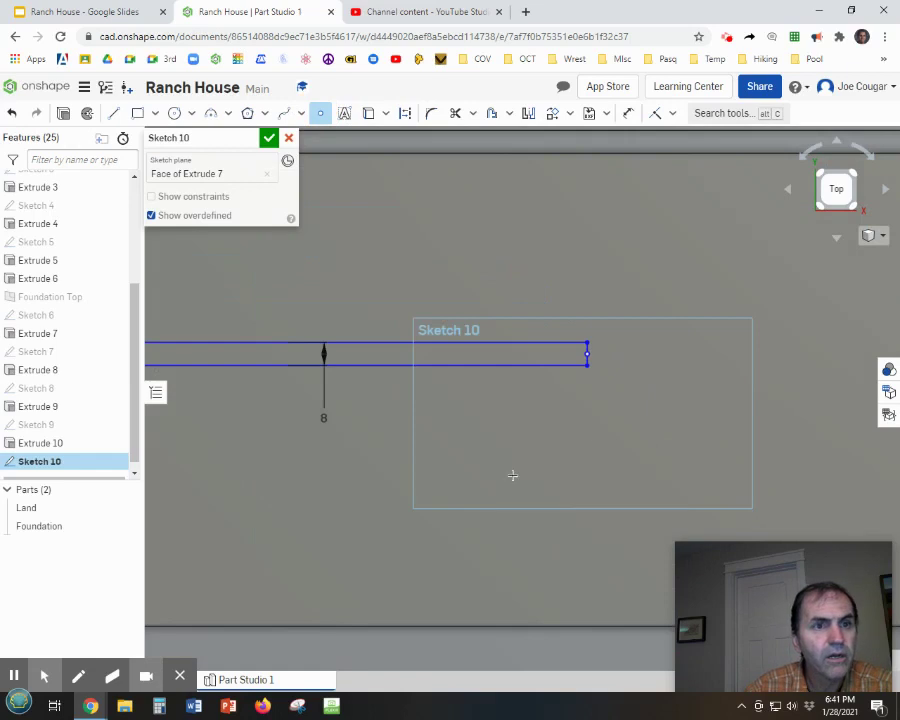
scroll(164, 413, up, 6)
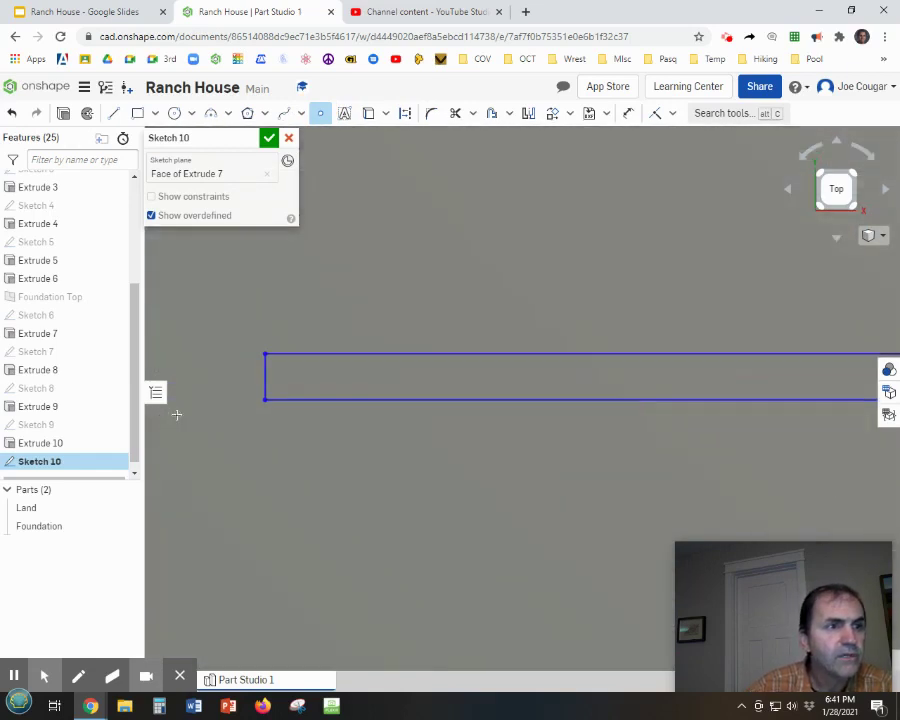
click(296, 361)
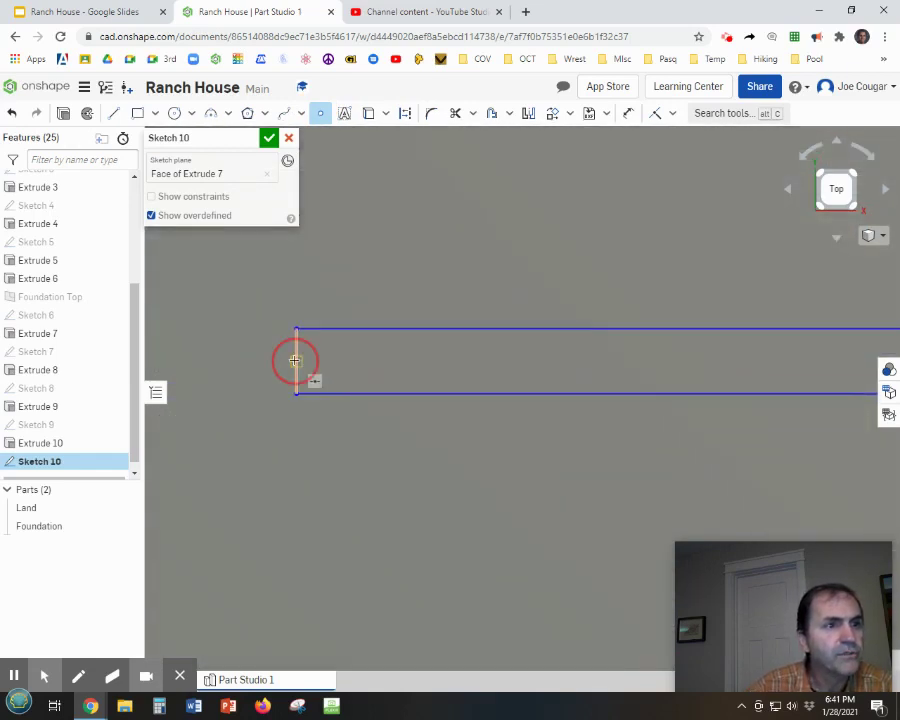
scroll(439, 456, down, 1)
scroll(439, 456, down, 3)
middle_drag(685, 468, 542, 422)
scroll(555, 424, down, 2)
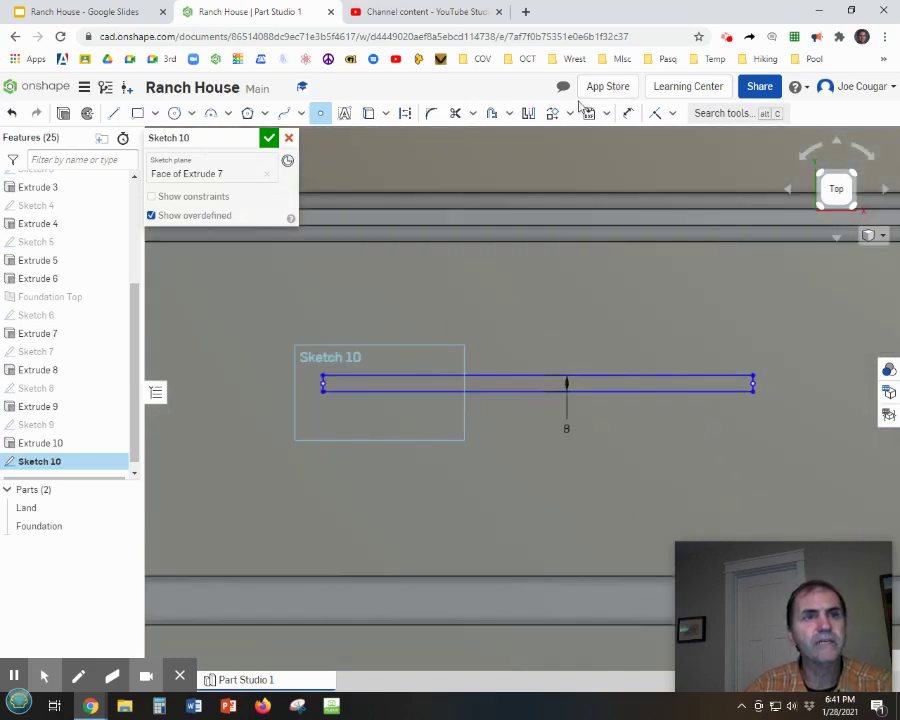
Step: Apply a coincident constraint between the rectangle's right end midpoint and the midpoint of the facing side wall's inner edge
click(672, 114)
click(670, 139)
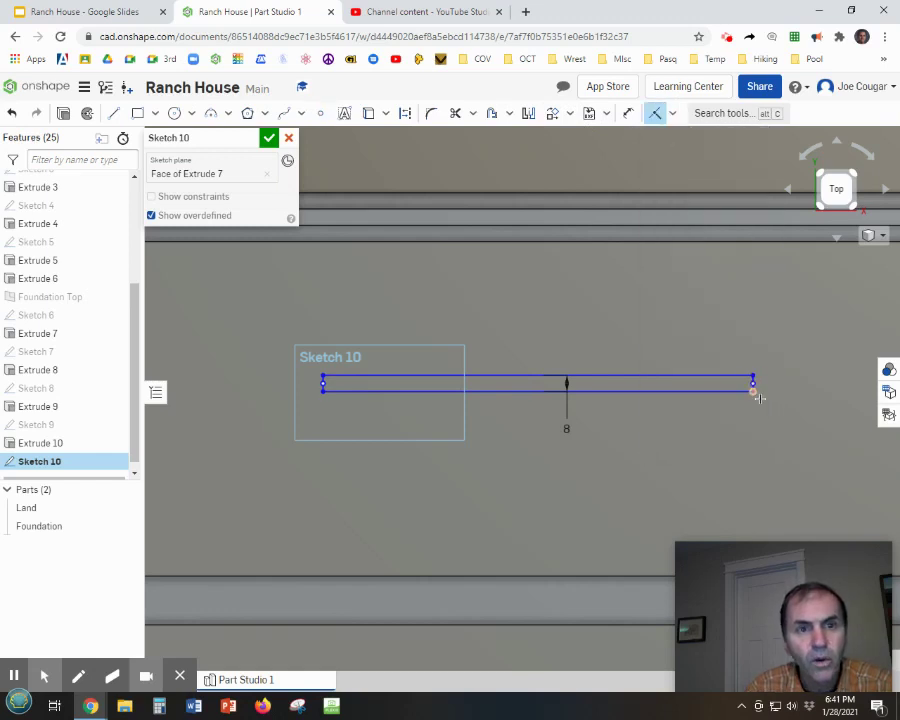
scroll(752, 385, down, 3)
click(748, 376)
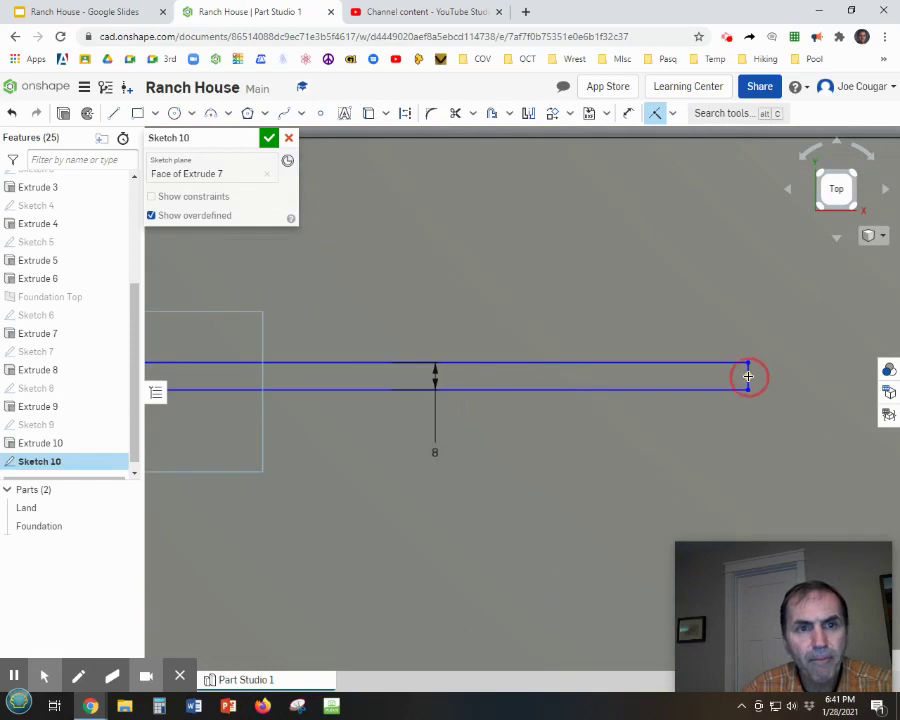
scroll(768, 366, up, 5)
scroll(590, 436, down, 5)
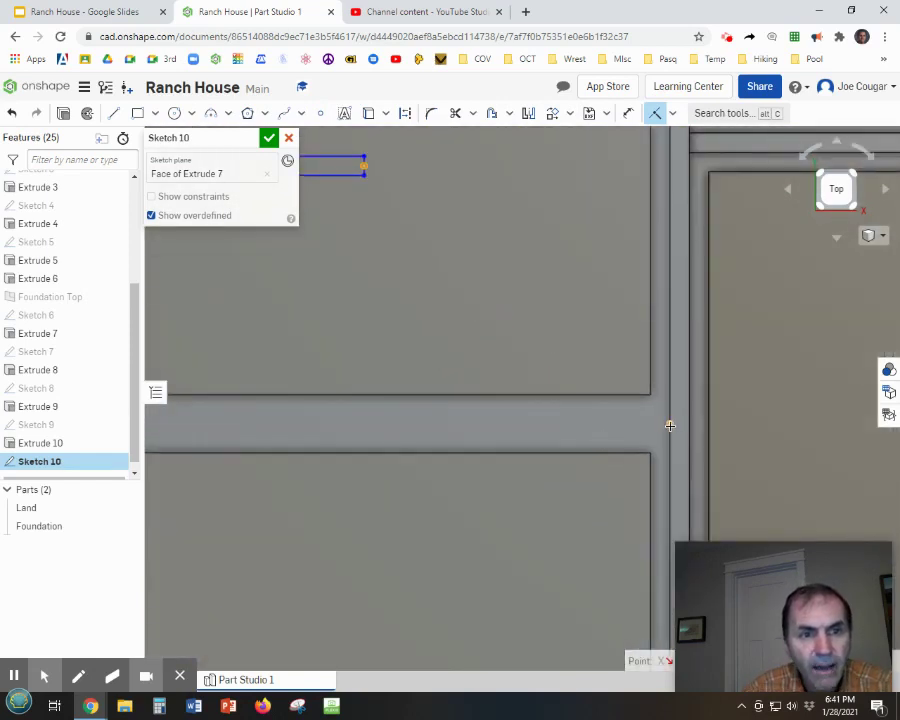
scroll(669, 424, up, 2)
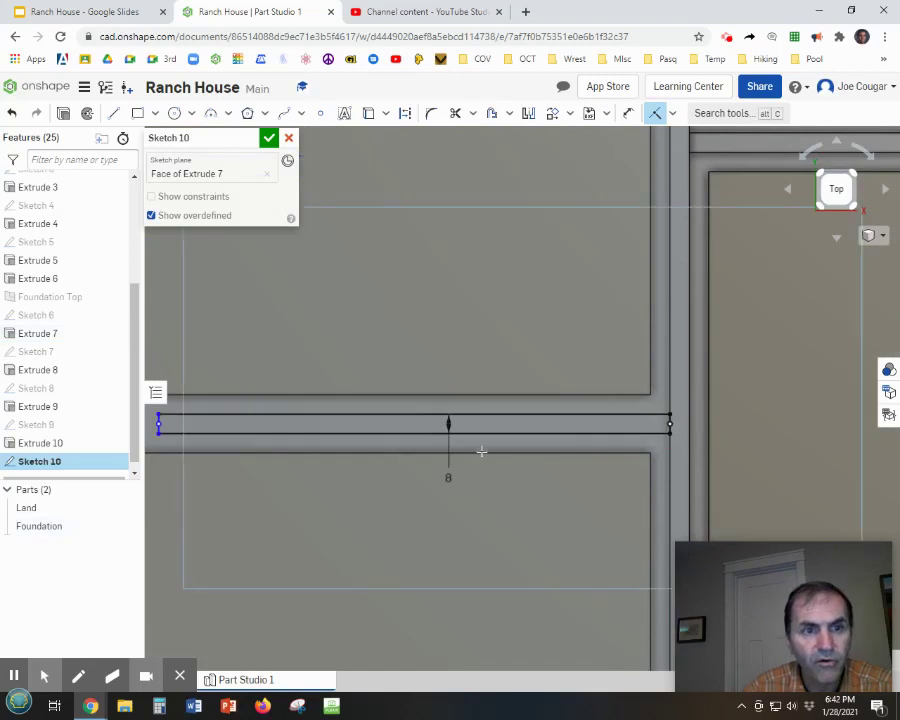
Step: Make the rectangle's other end midpoint coincident with the midpoint of the opposite side wall's inner edge, and finish the sketch
scroll(412, 502, up, 3)
middle_drag(459, 500, 784, 394)
scroll(700, 308, down, 4)
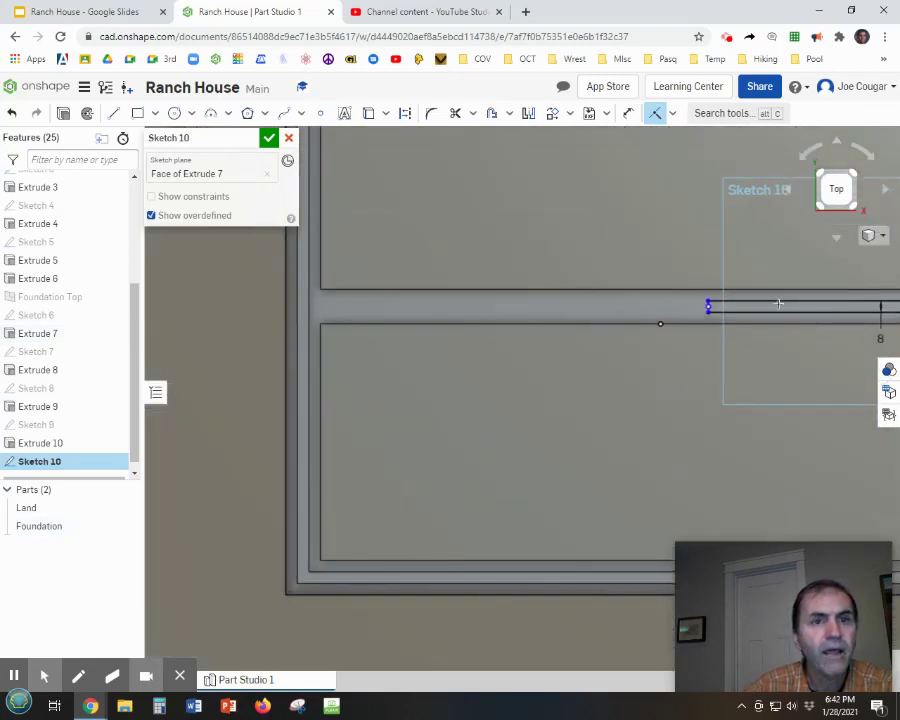
click(689, 315)
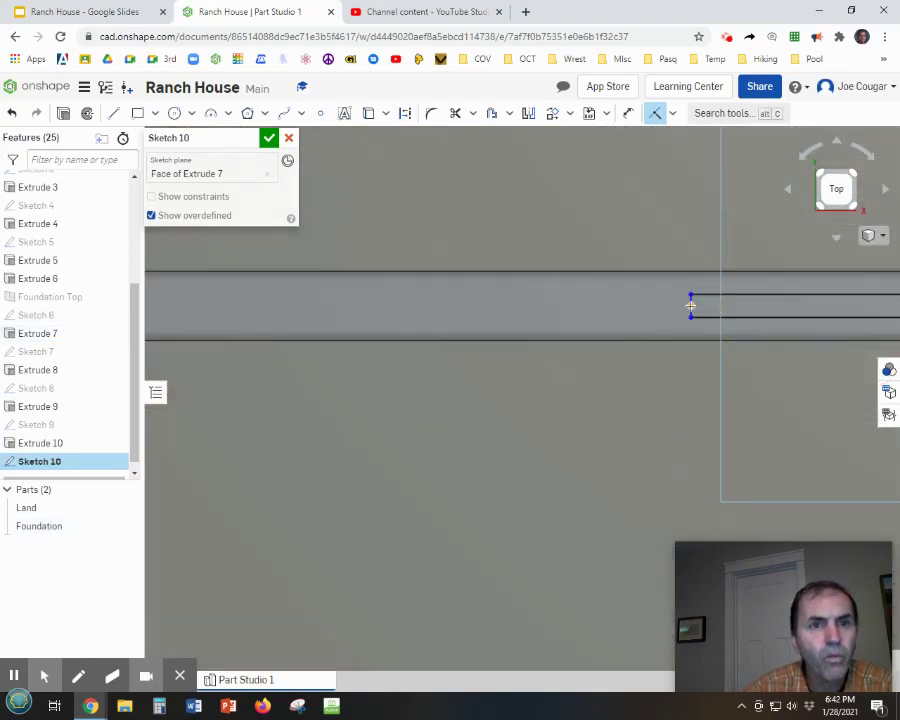
scroll(494, 404, up, 4)
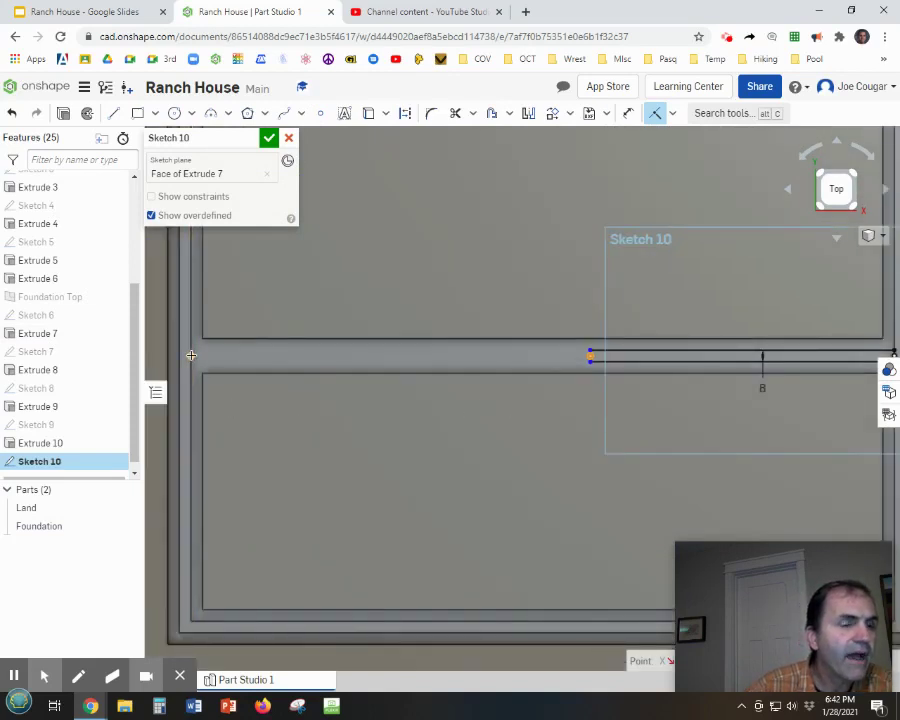
click(191, 355)
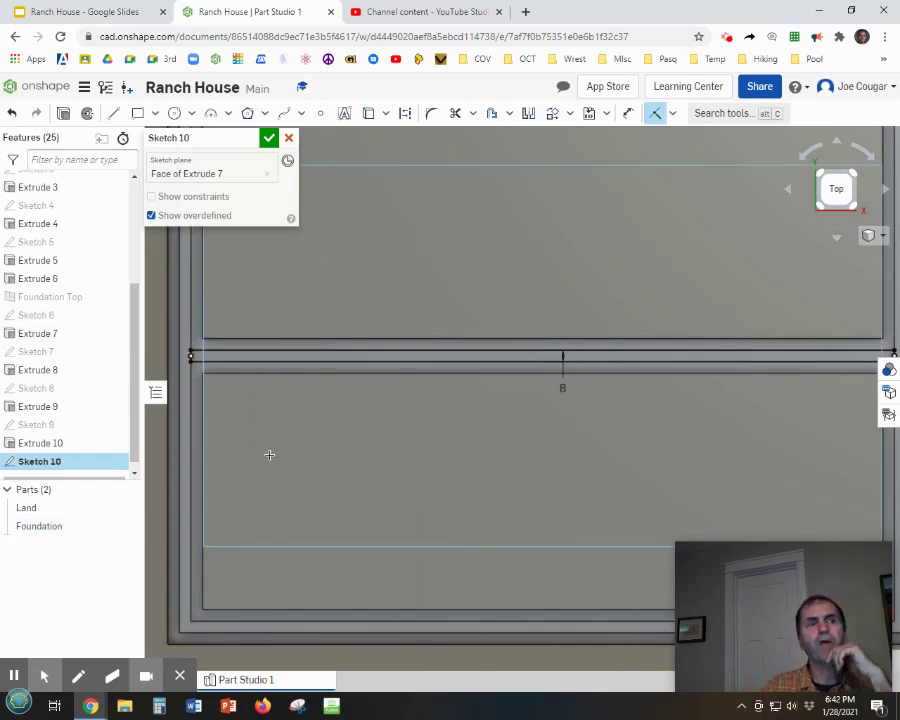
click(269, 137)
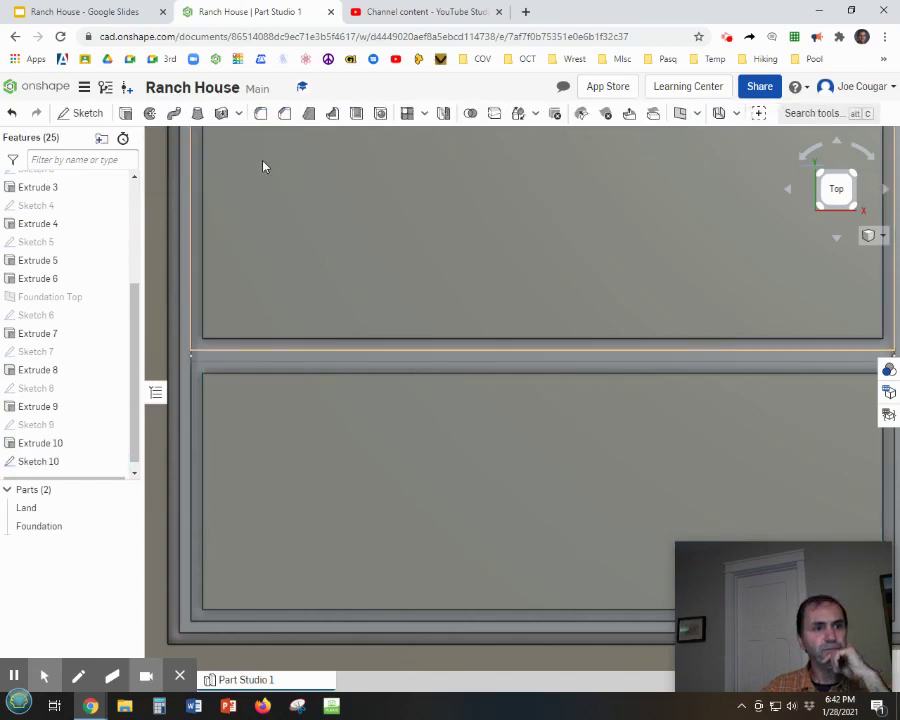
Step: Extrude the 8 in wide strip downward with the Up to next end type, adding it to the Foundation part
right_drag(343, 314, 349, 226)
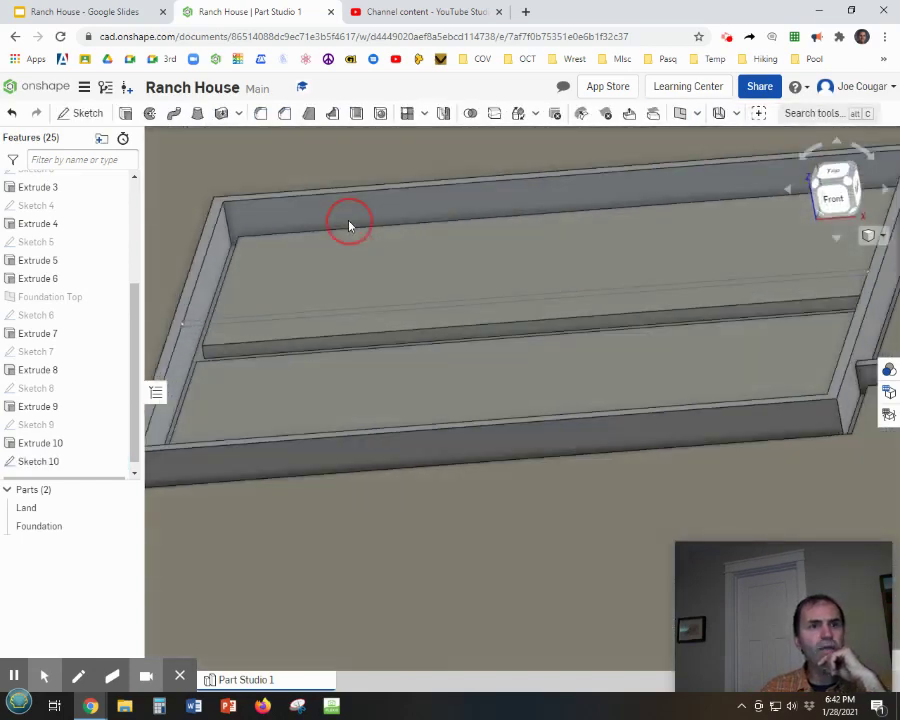
click(122, 115)
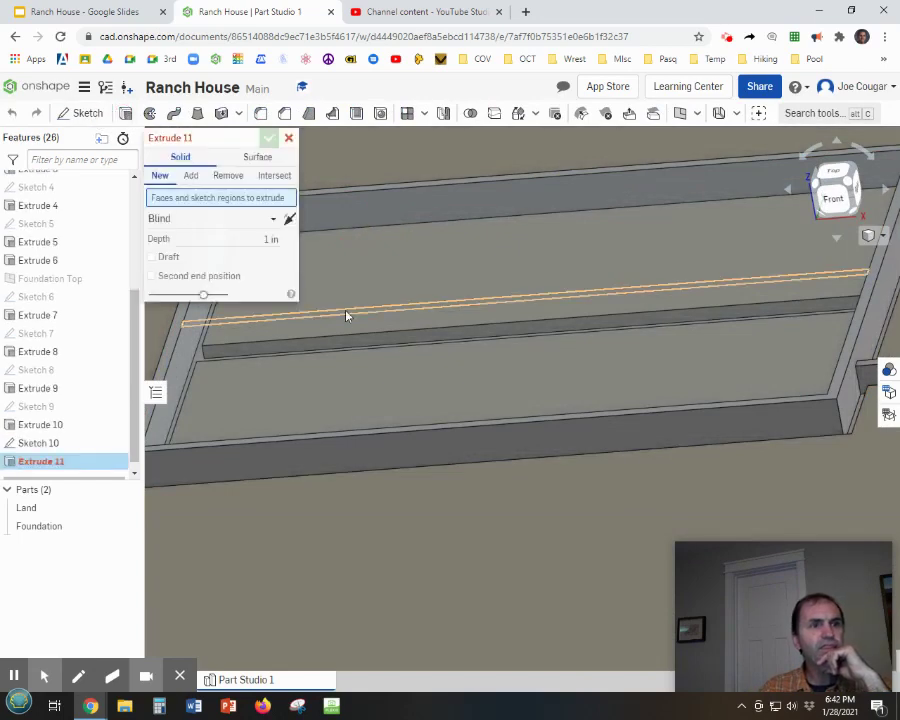
scroll(374, 316, up, 3)
click(391, 311)
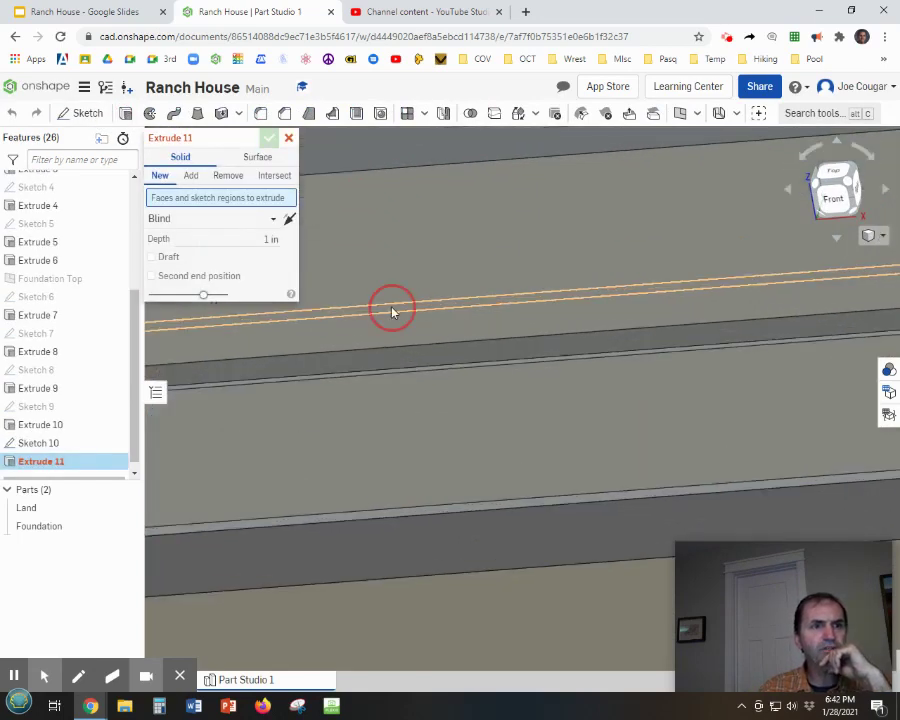
click(289, 232)
click(270, 251)
key(BackSpace)
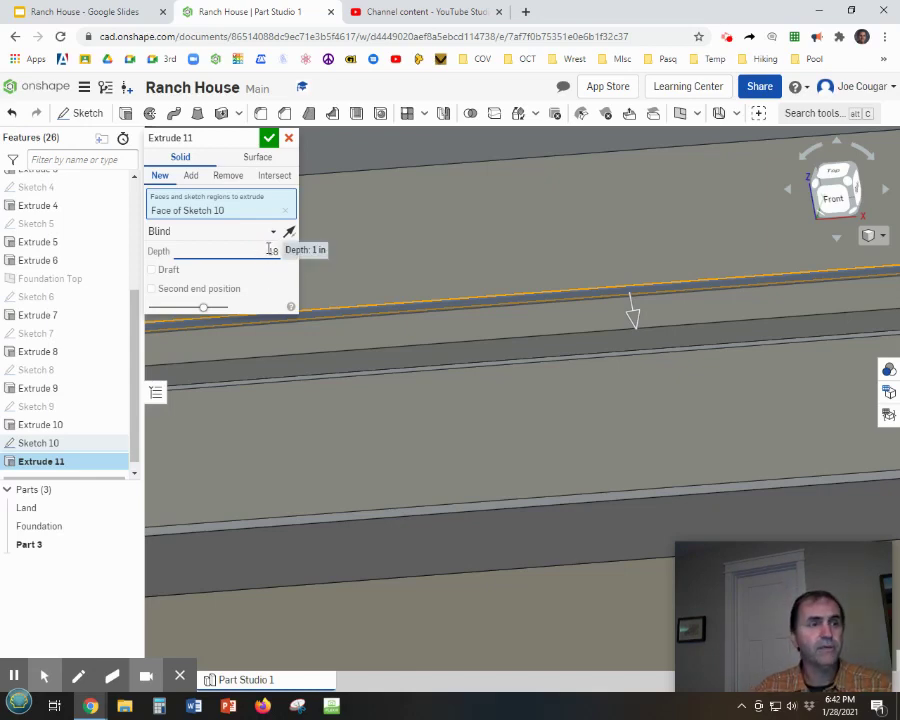
click(269, 230)
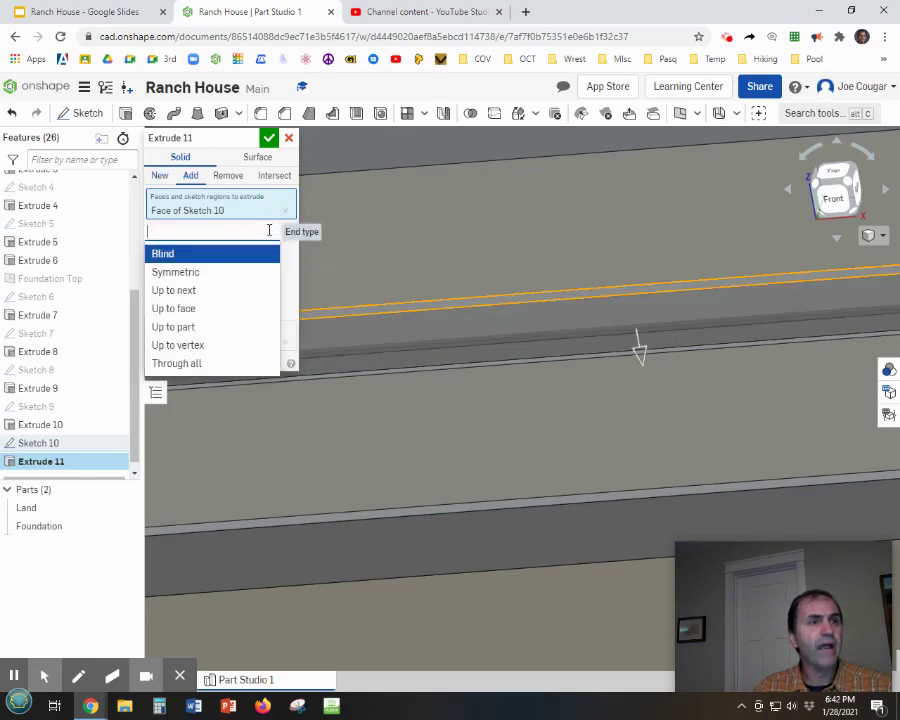
click(181, 292)
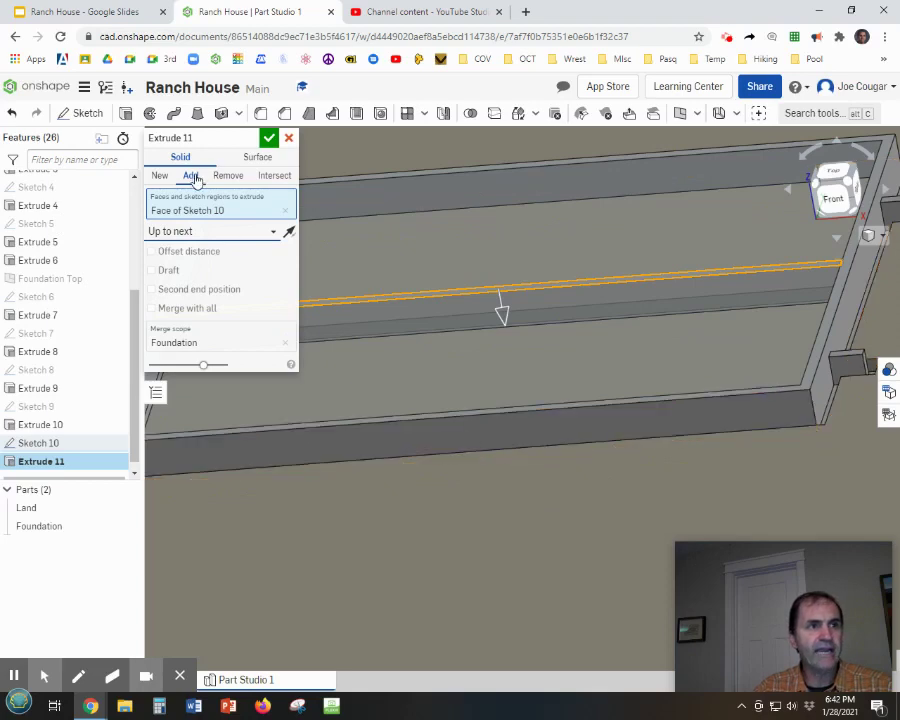
click(268, 139)
Step: Examine the foundation and its middle wall from several angles, hiding the Land part temporarily and showing it again
scroll(385, 524, down, 3)
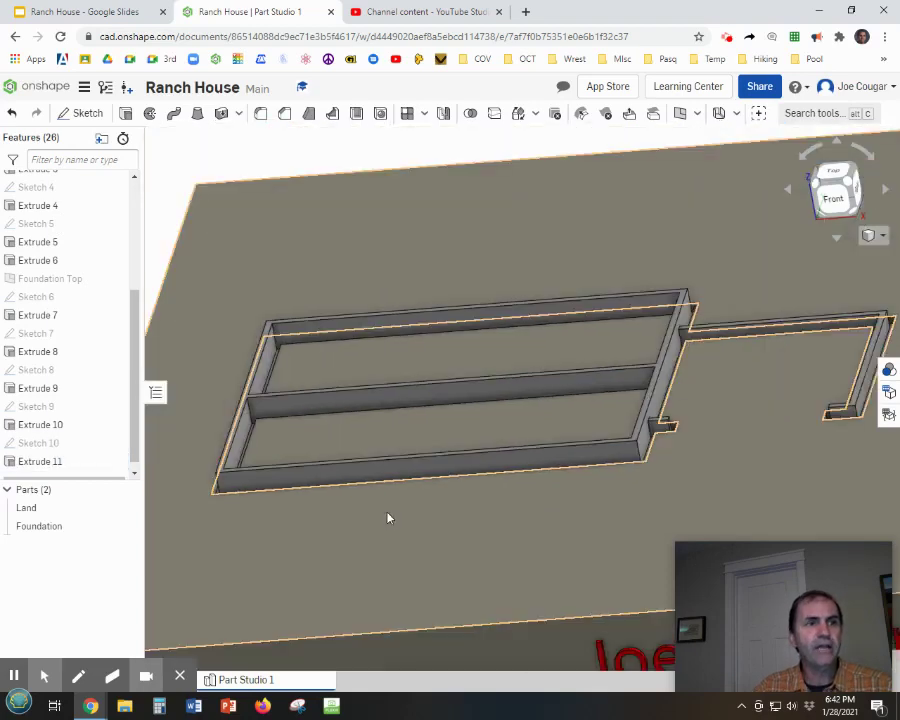
right_drag(395, 552, 507, 570)
right_drag(532, 447, 340, 490)
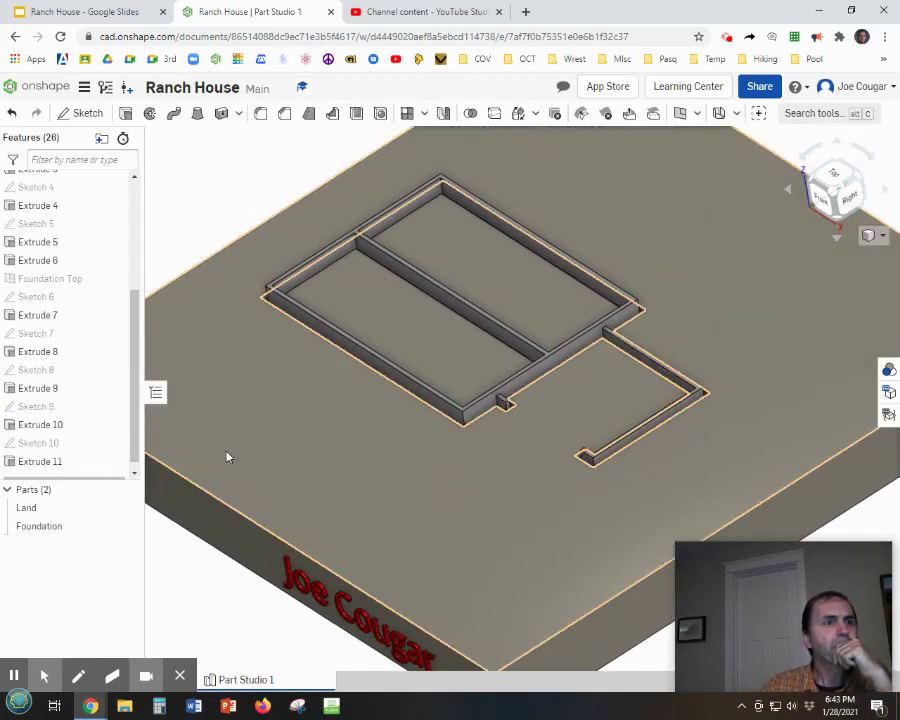
click(127, 511)
right_drag(329, 486, 376, 446)
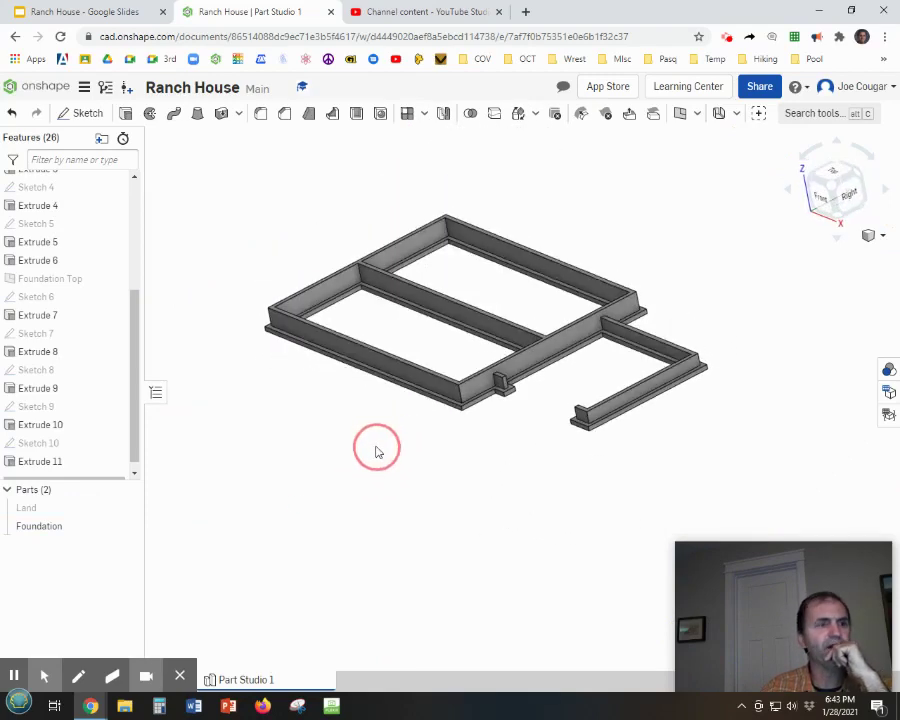
click(126, 511)
scroll(454, 499, up, 3)
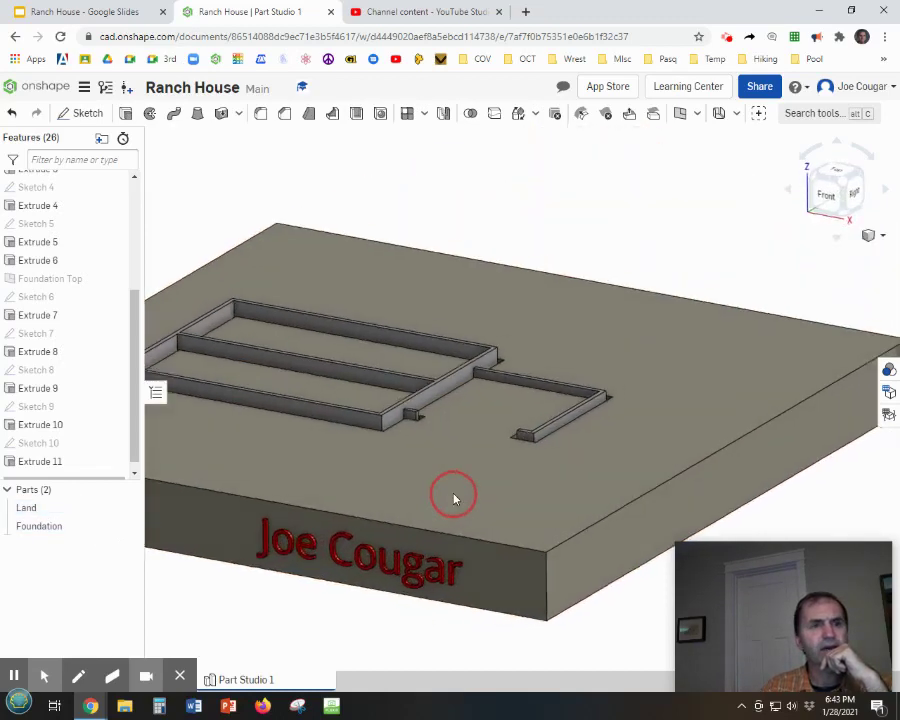
scroll(454, 499, down, 3)
scroll(438, 585, up, 3)
scroll(445, 597, up, 2)
scroll(466, 605, down, 2)
click(482, 595)
scroll(484, 597, up, 2)
scroll(484, 597, down, 2)
scroll(470, 532, up, 2)
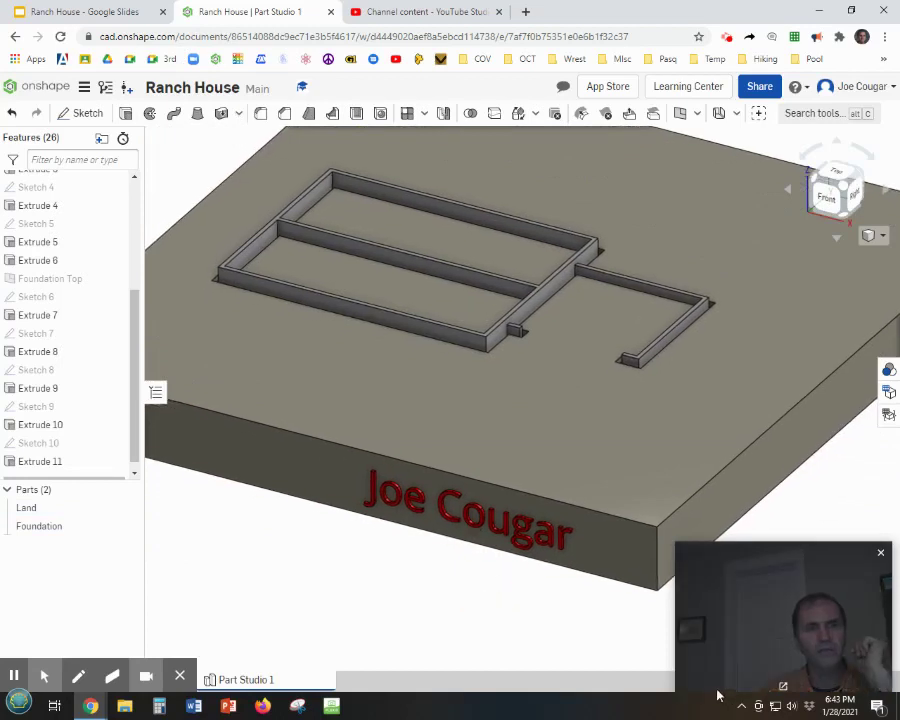